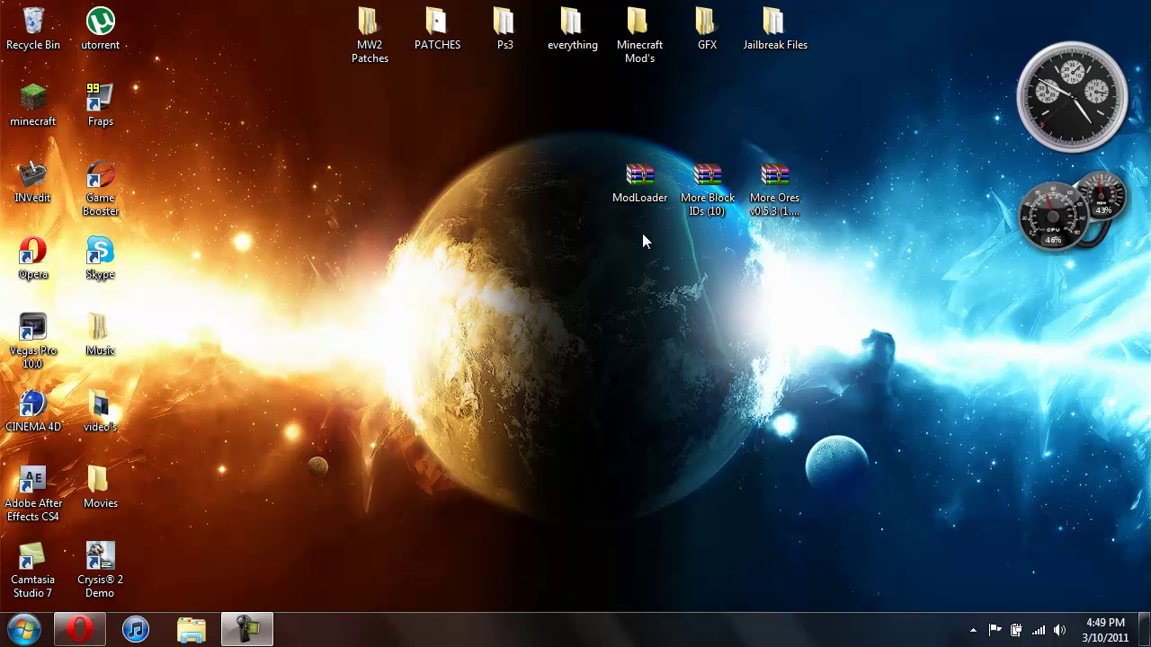
- Launch Minecraft, enter the game and load the singleplayer world "More Ores!"
double_click(27, 109)
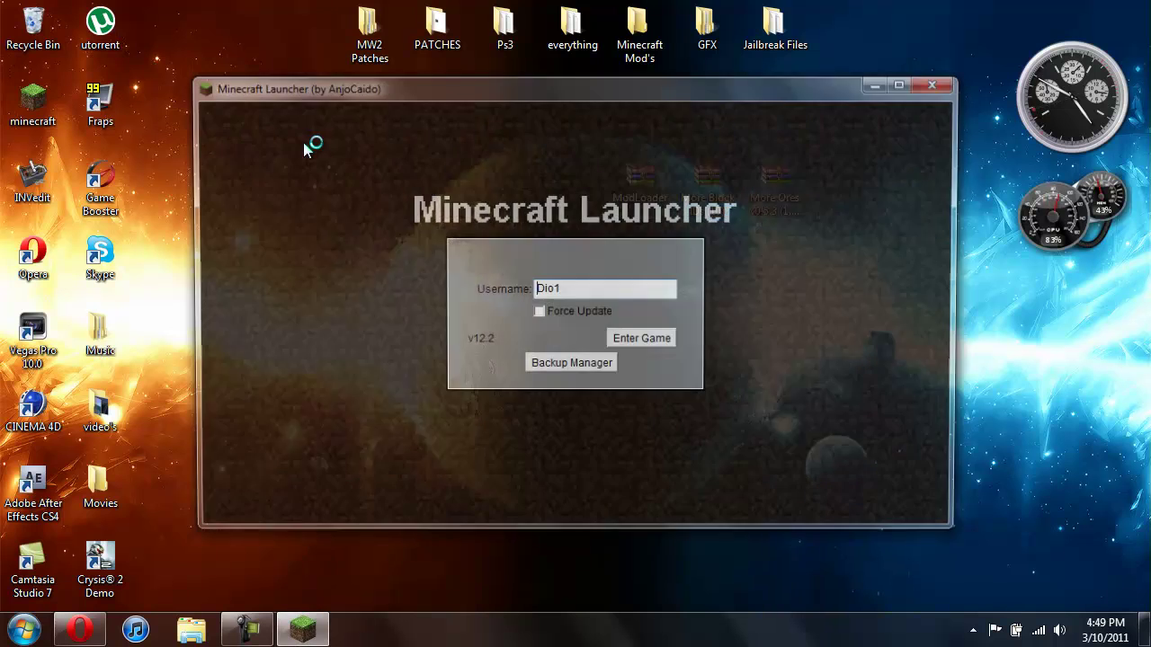
left_click(643, 340)
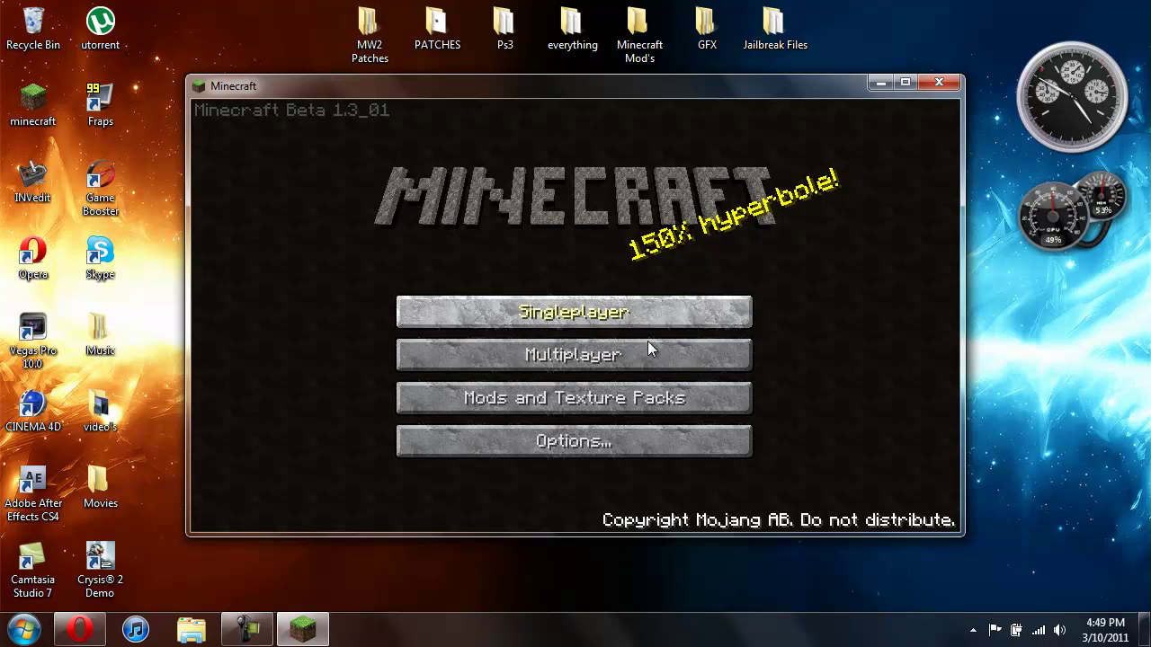
left_click(648, 319)
left_click(430, 190)
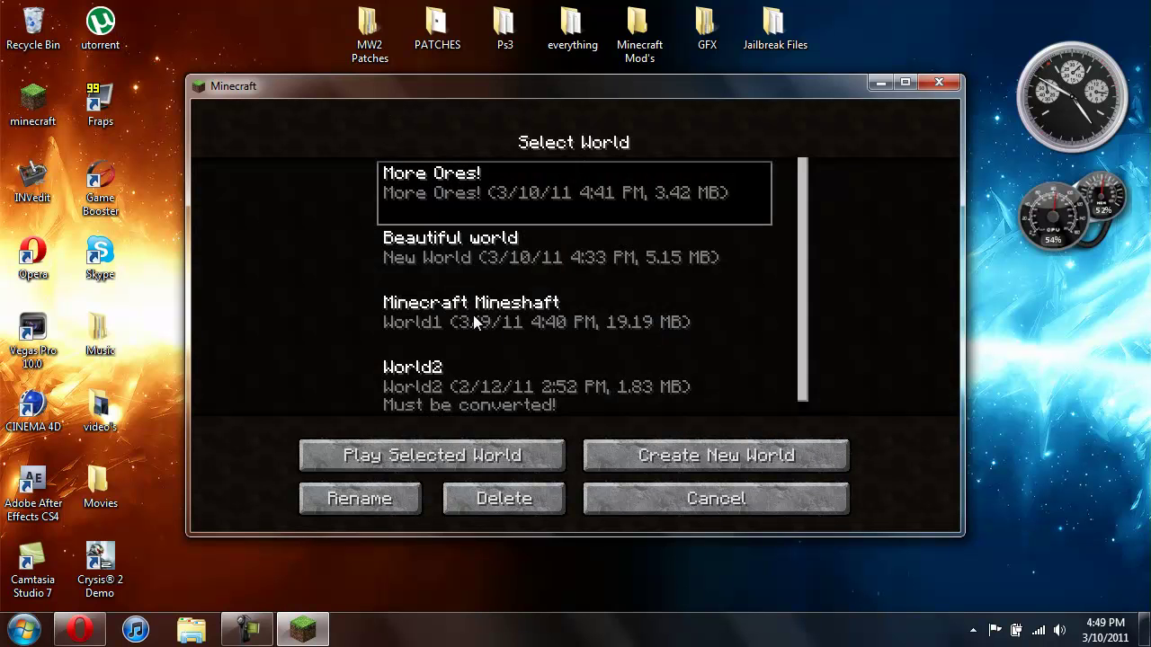
left_click(428, 453)
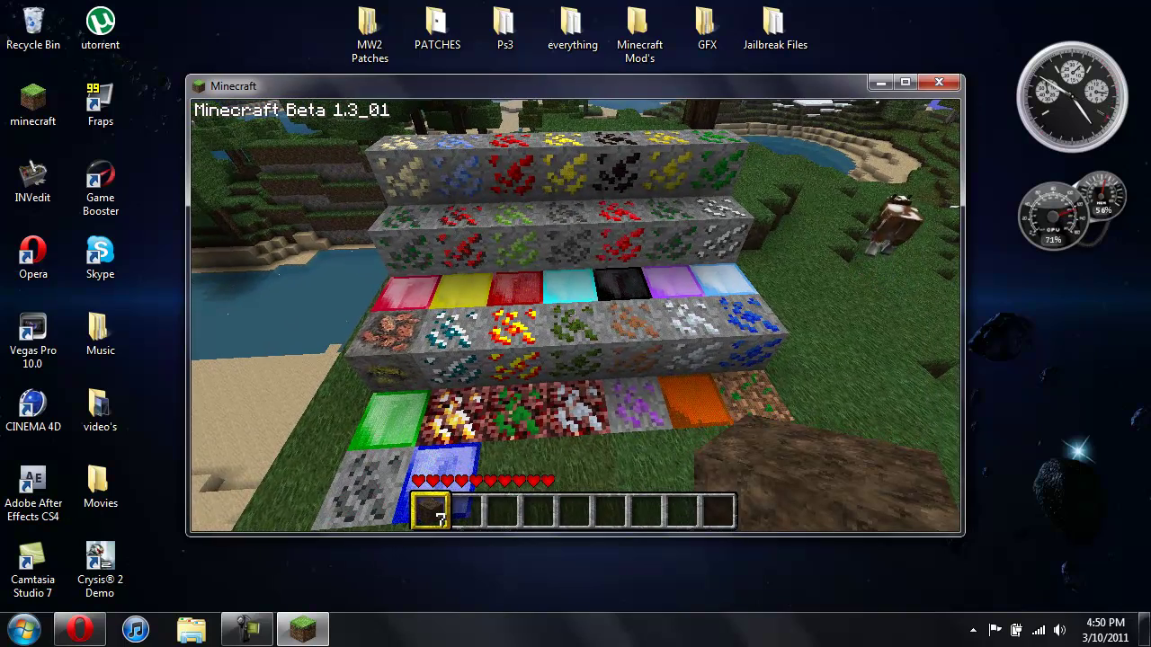
- Examine the blocks, tools and armor on all six TooManyItems pages in the inventory, and close the game
key("e")
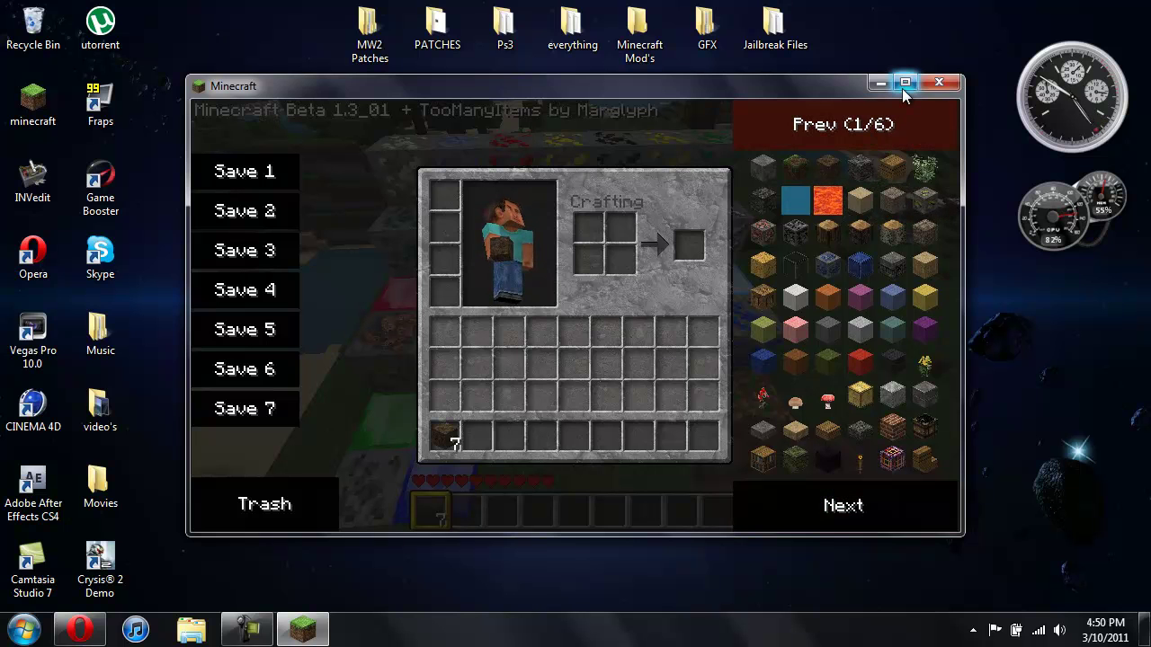
left_click(829, 507)
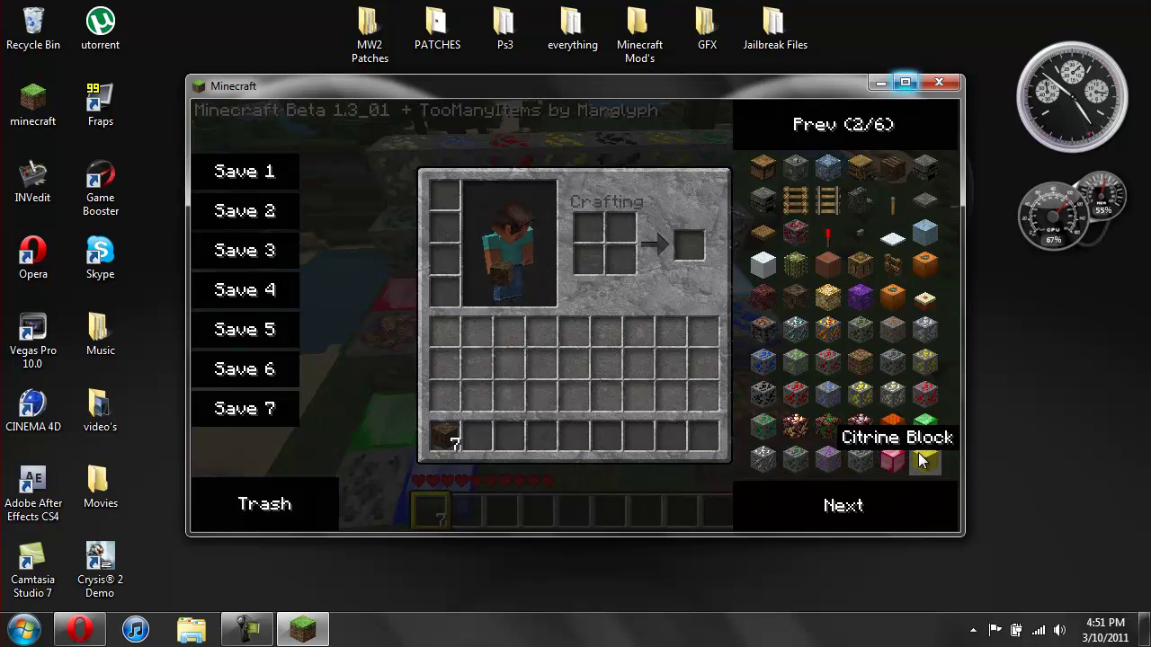
left_click(908, 487)
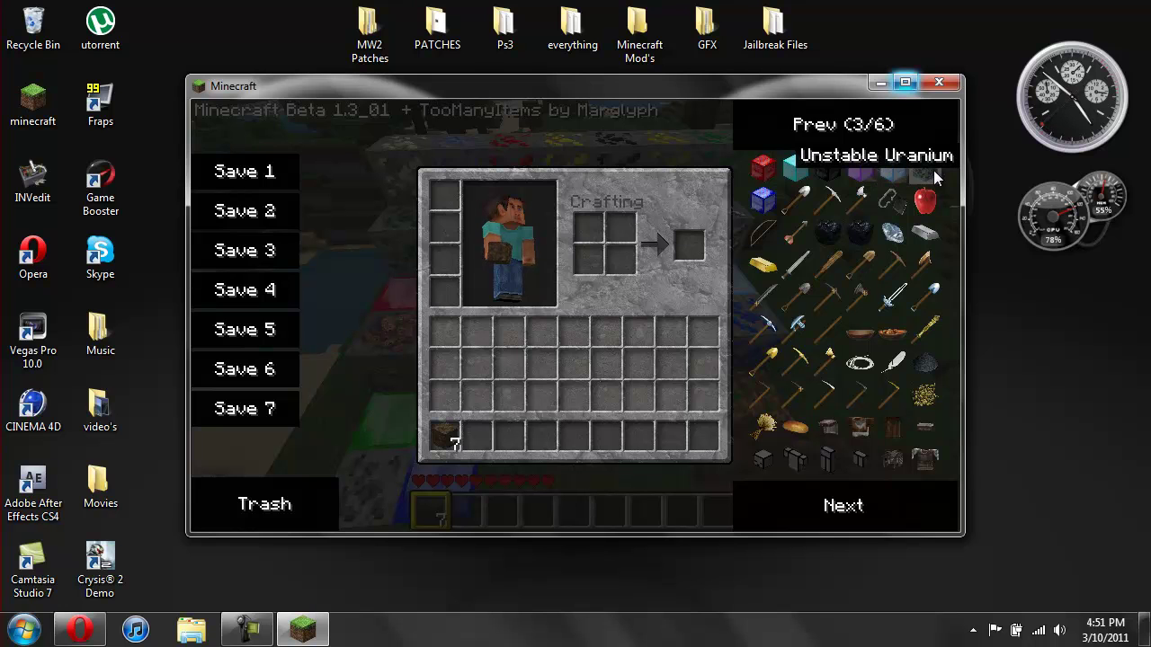
left_click(834, 500)
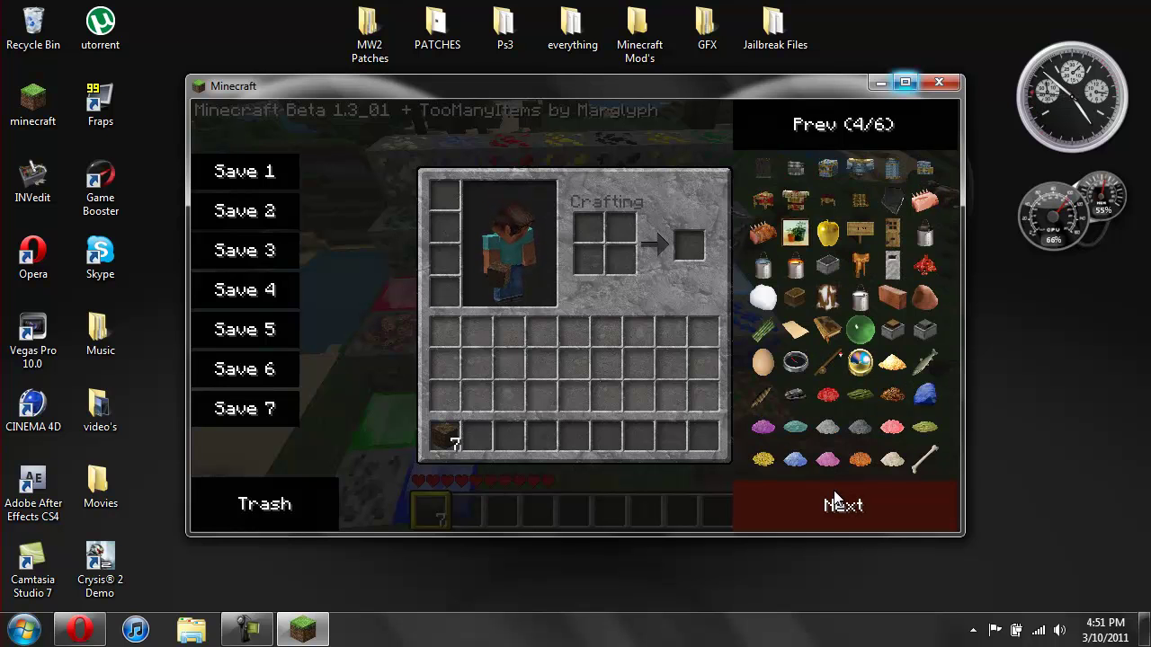
left_click(835, 503)
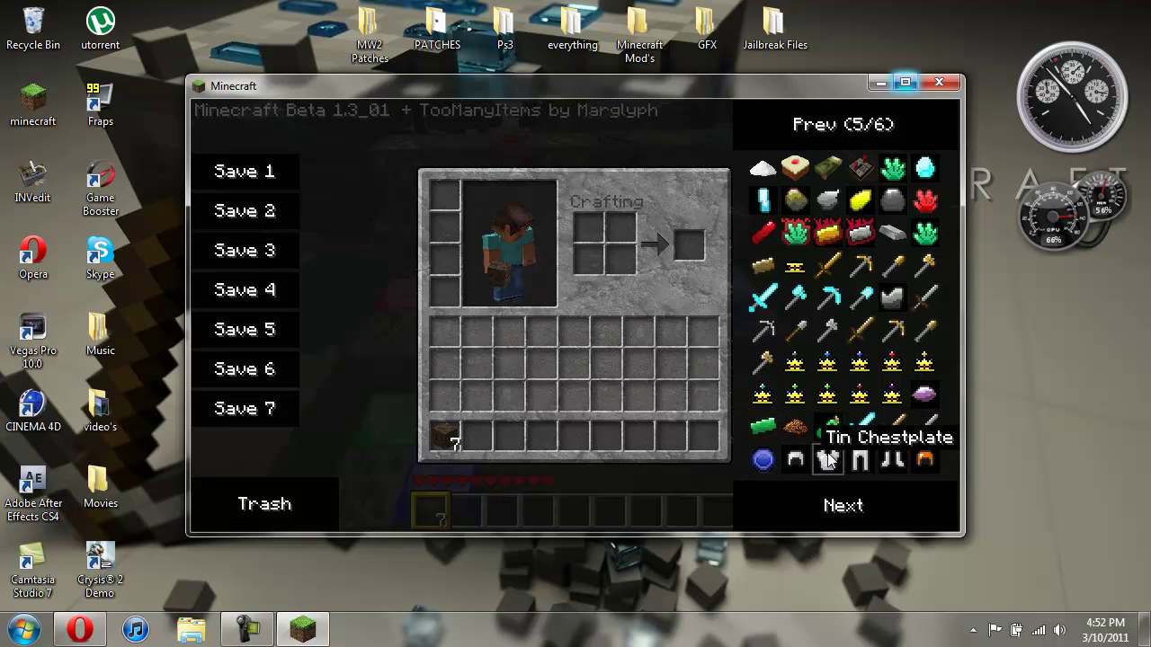
left_click(889, 486)
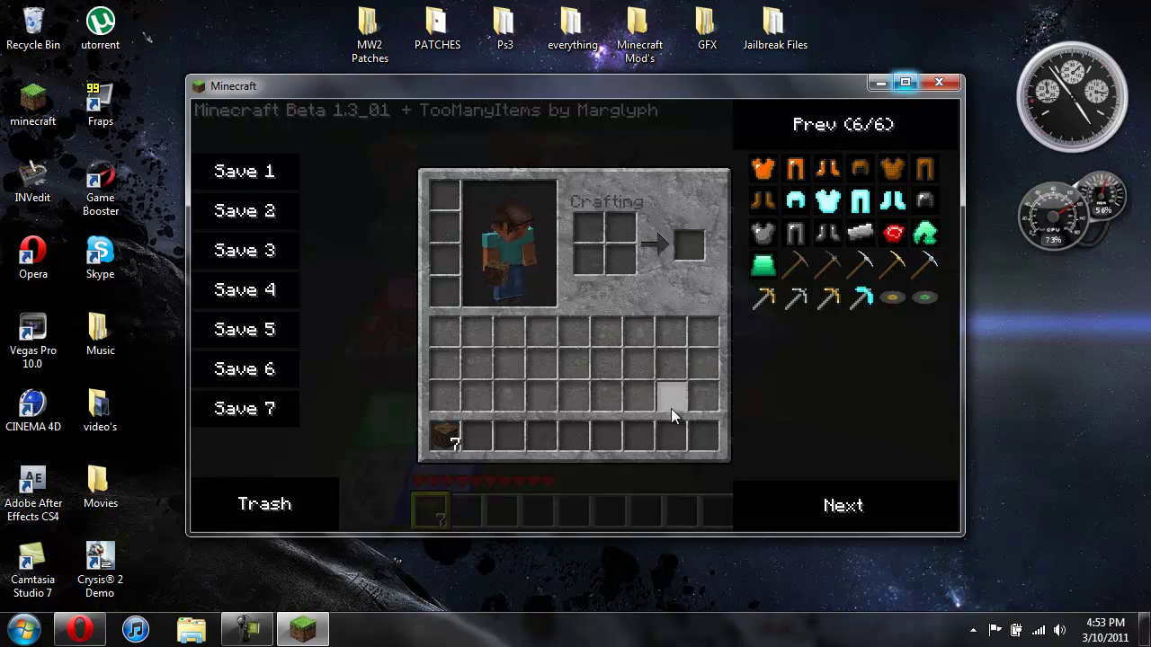
key("e")
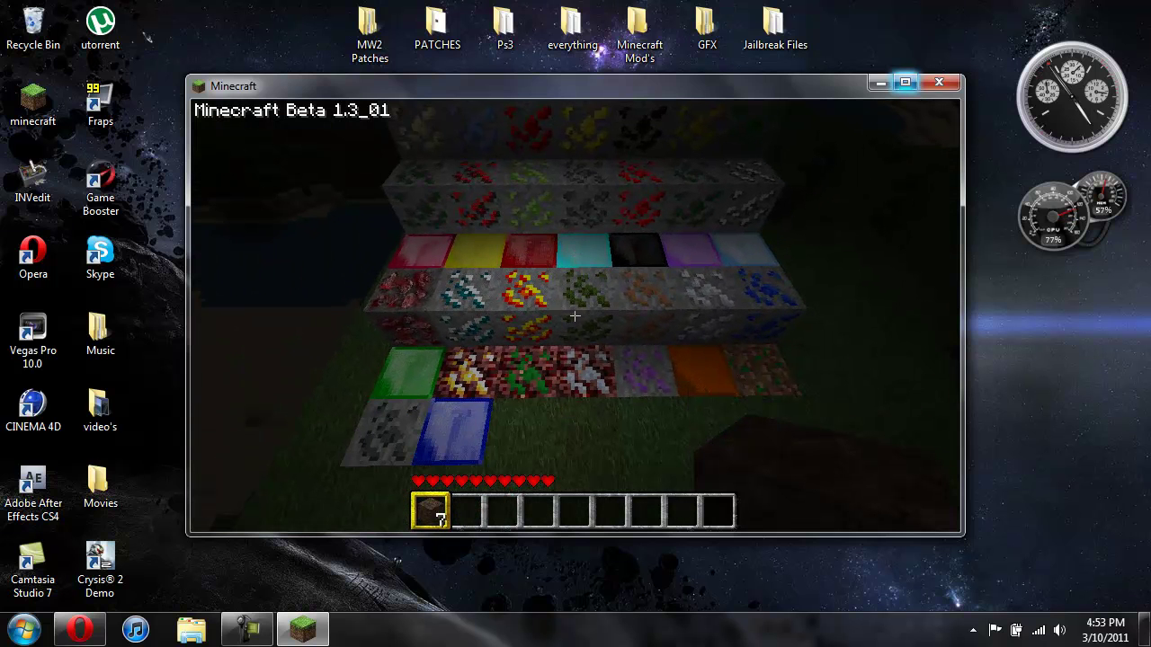
key("Escape")
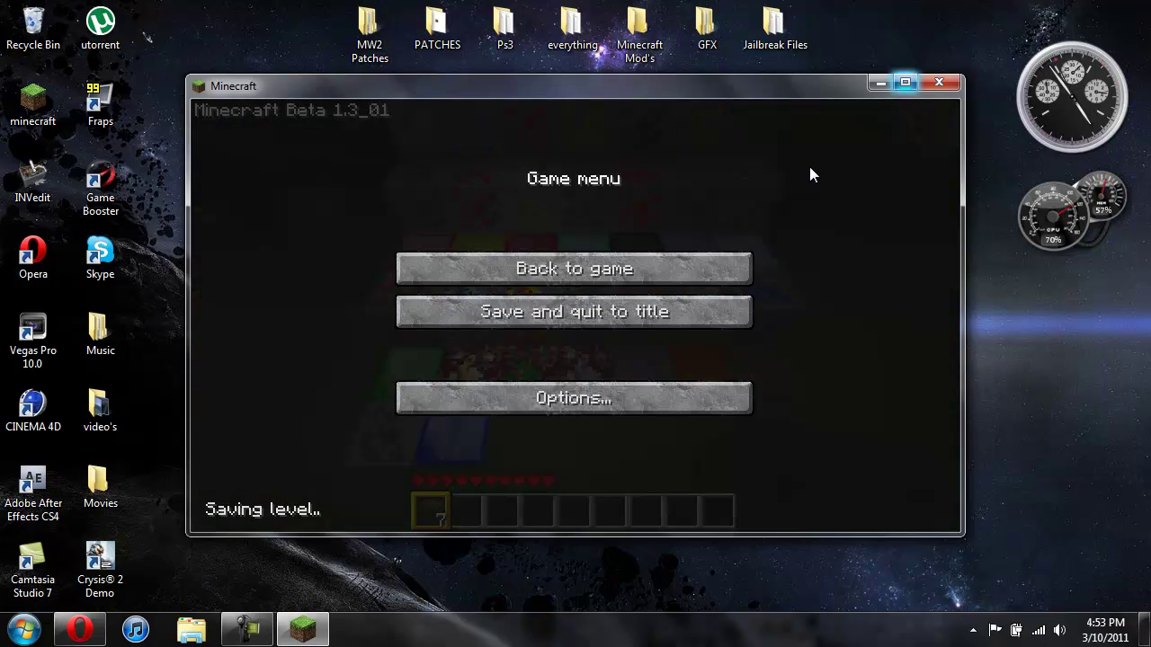
left_click(936, 83)
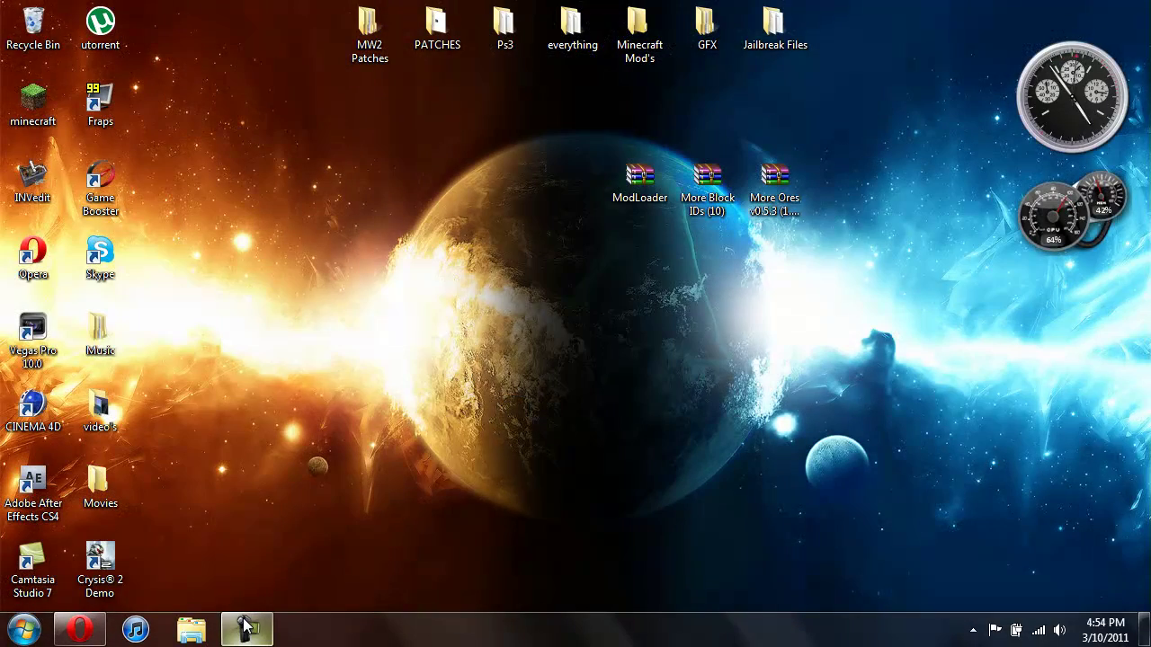
mouse_move(245, 626)
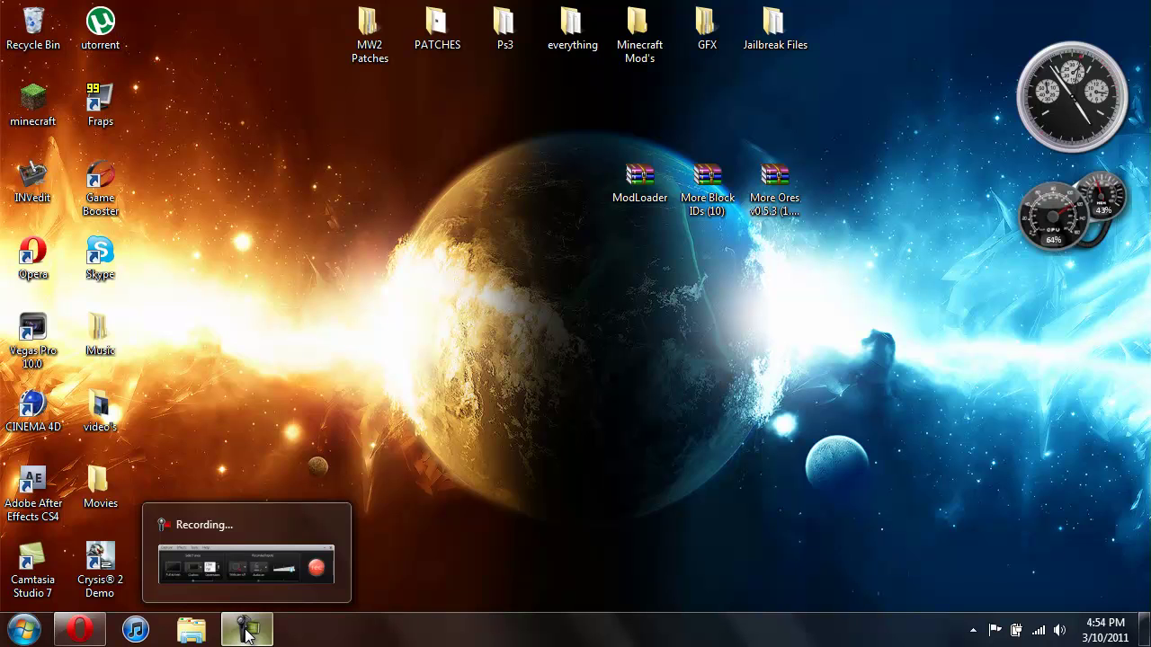
left_click(245, 630)
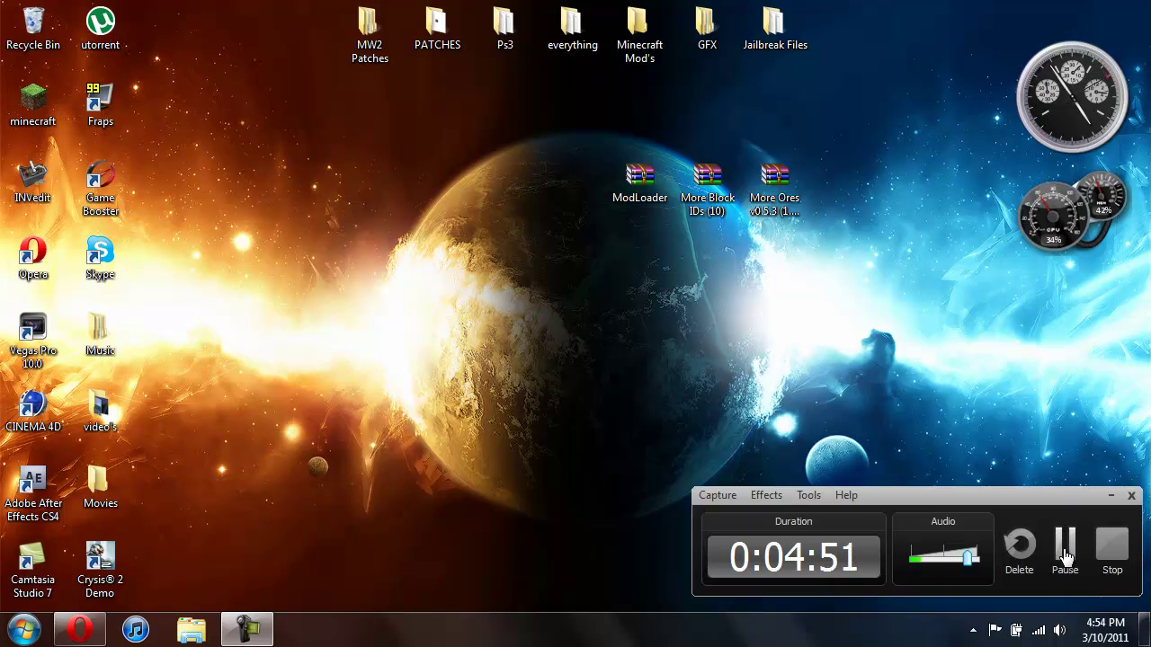
left_click(1066, 557)
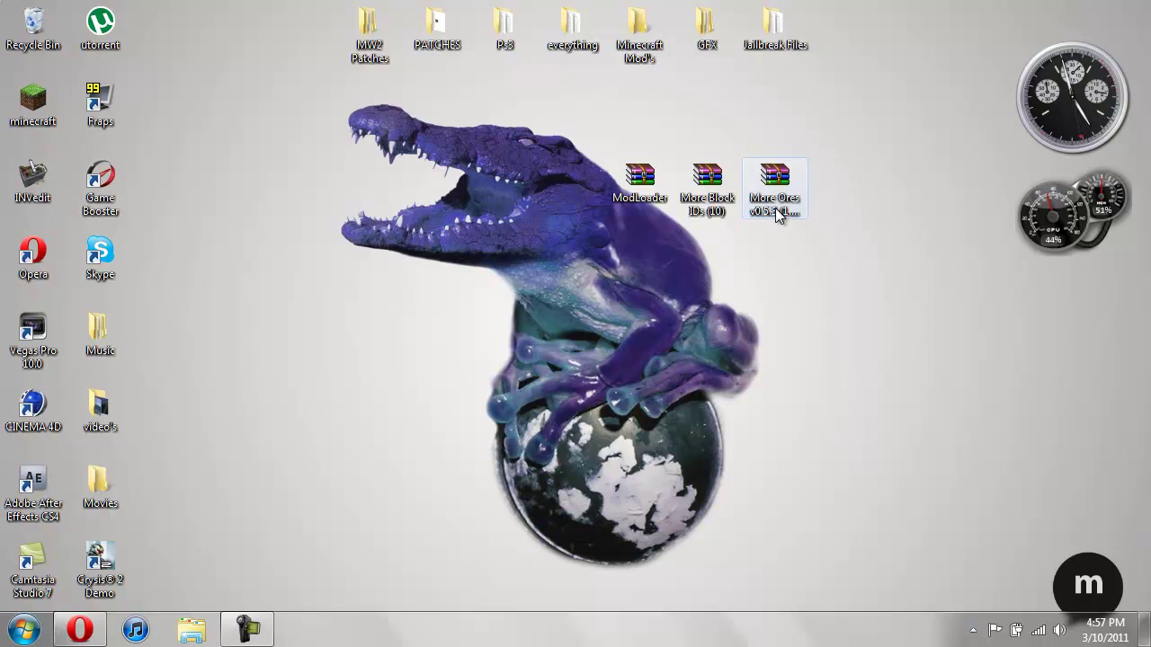
- Switch to Opera and go to the download section of the More Ores [v0.5.3] forum thread
left_click(79, 630)
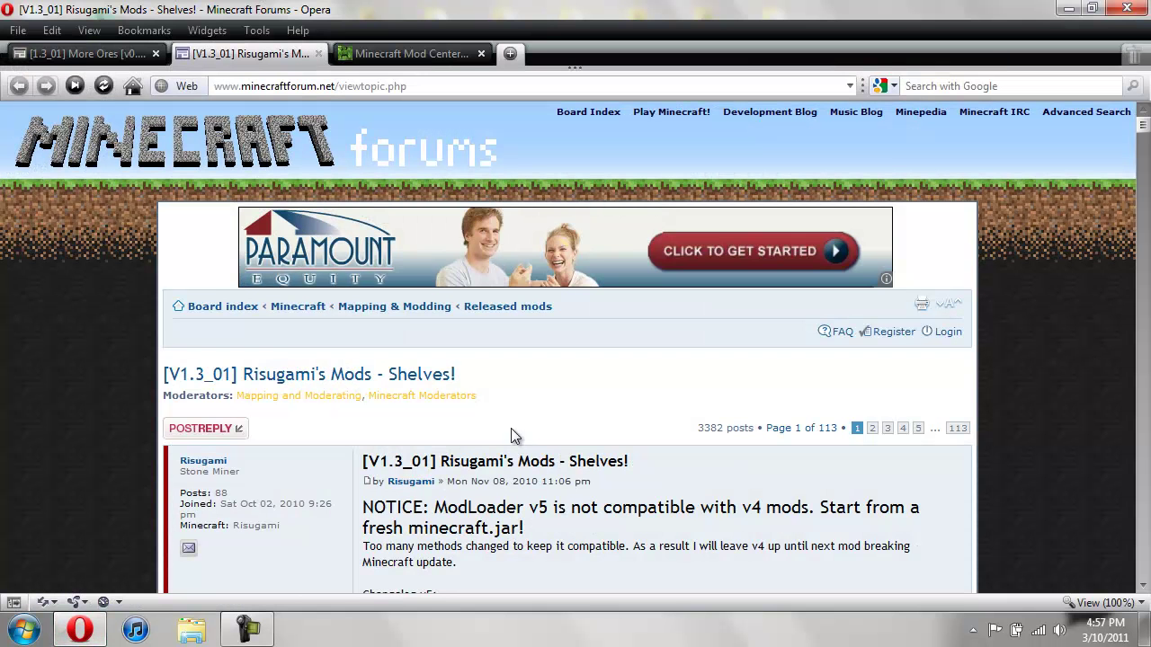
left_click(85, 54)
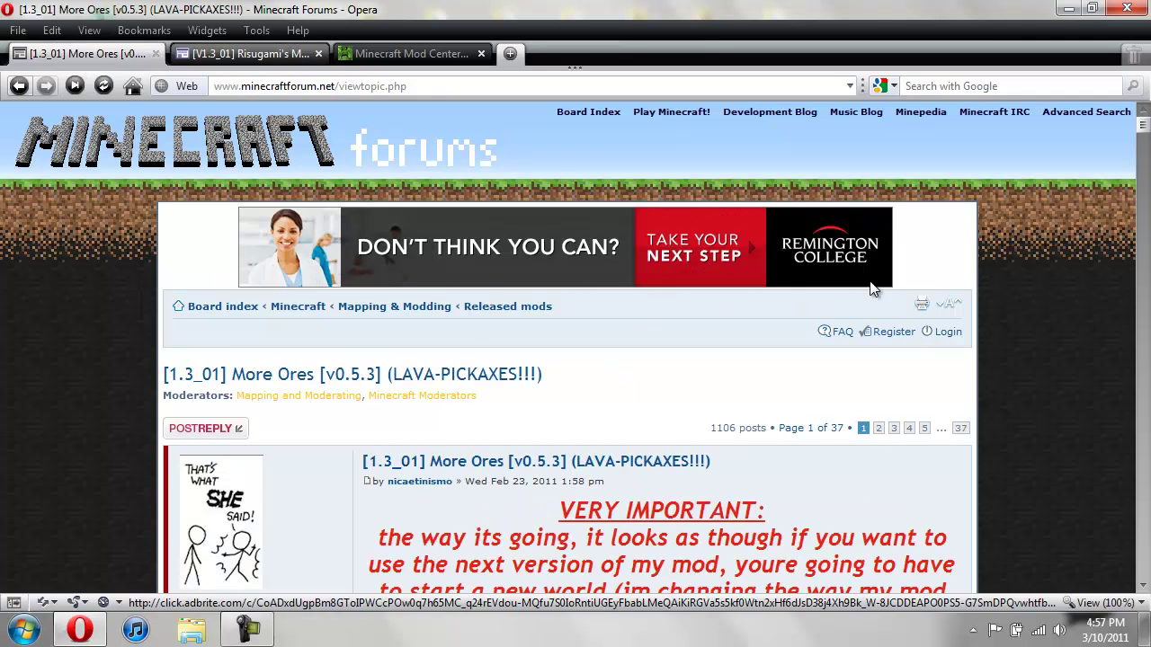
scroll(971, 246, "down", 3)
scroll(971, 245, "down", 9)
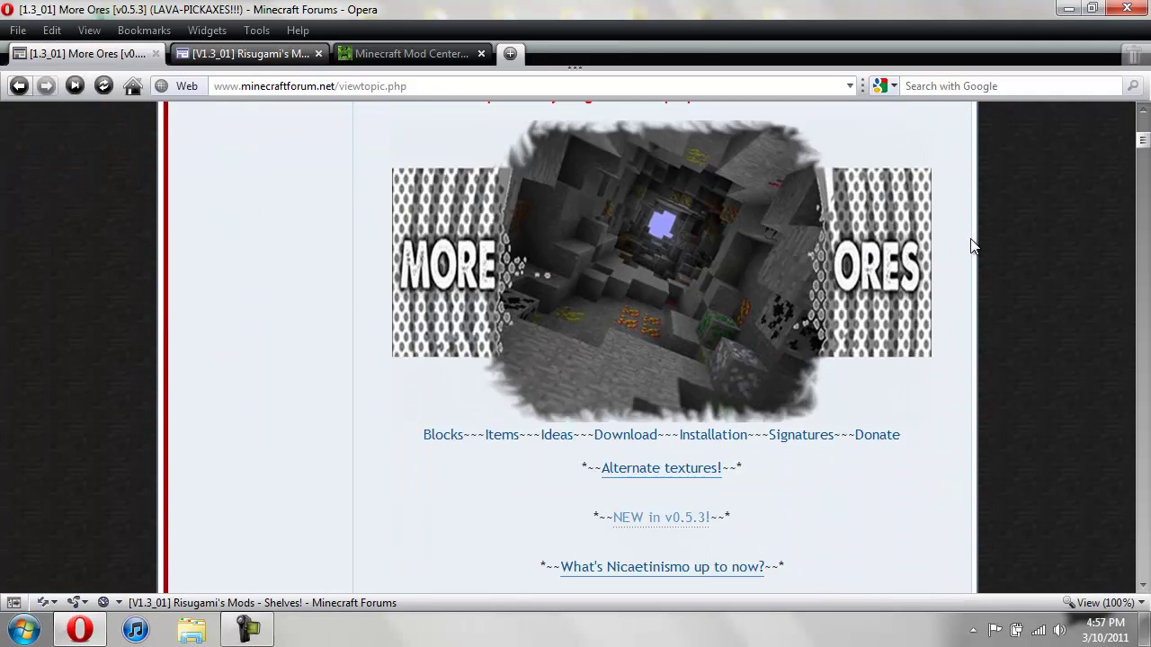
scroll(972, 245, "down", 1)
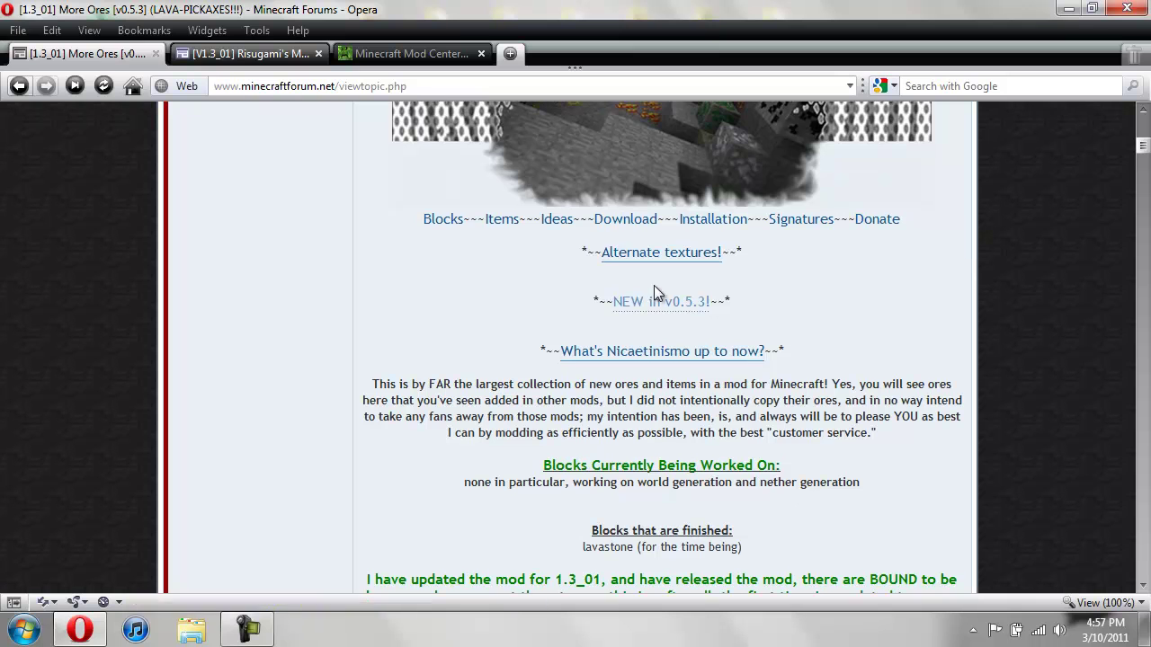
left_click(625, 219)
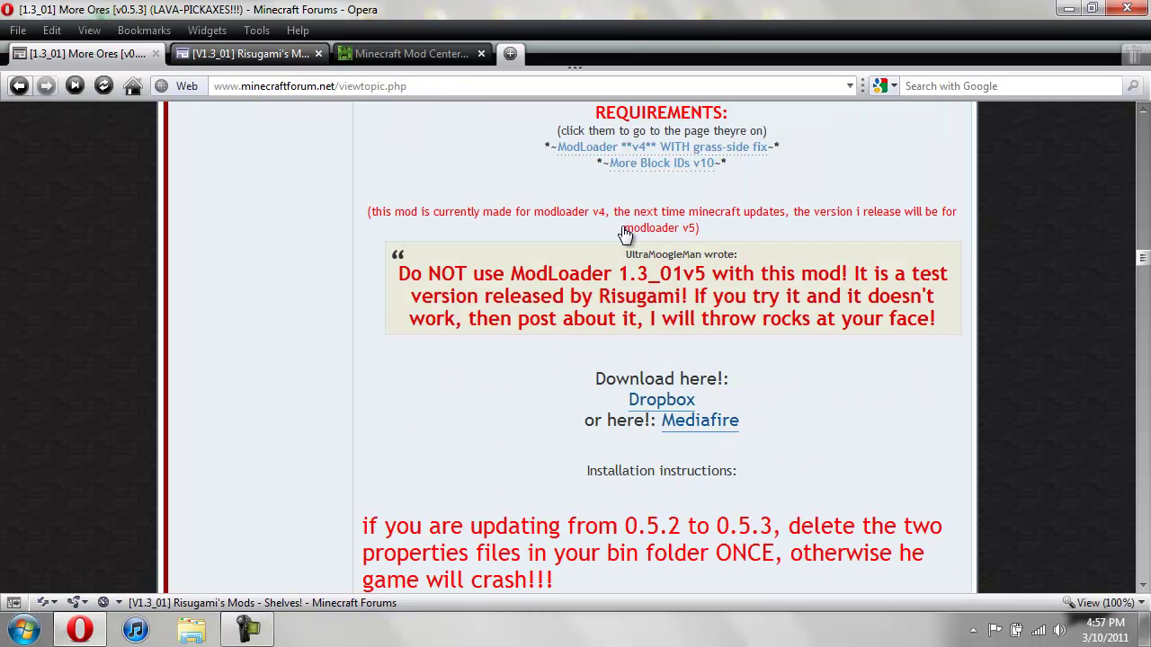
- Request the More Ores v0.5.3 (1.3_01).zip download from the Dropbox link and cancel it
left_click(676, 400)
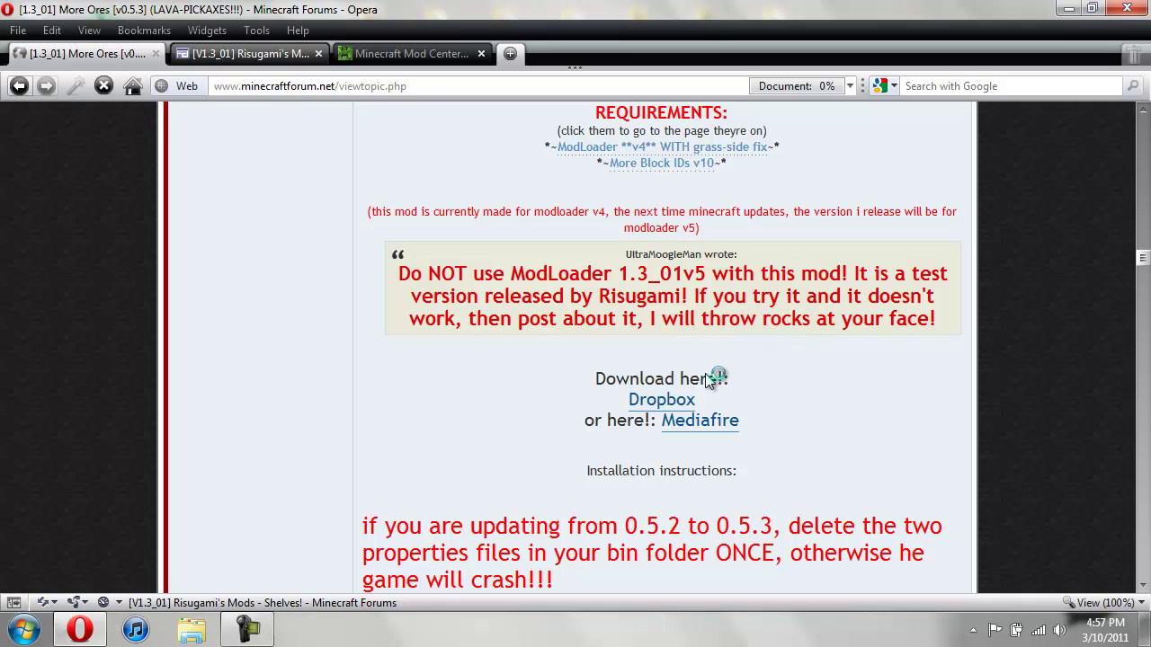
left_click(706, 423)
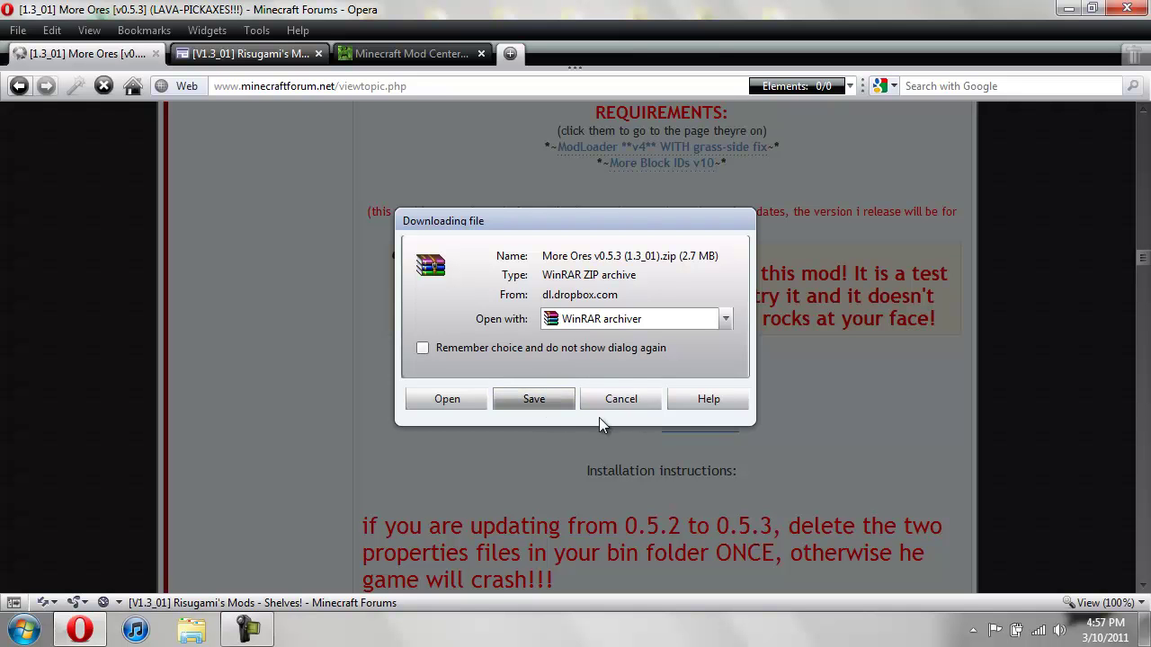
left_click(619, 402)
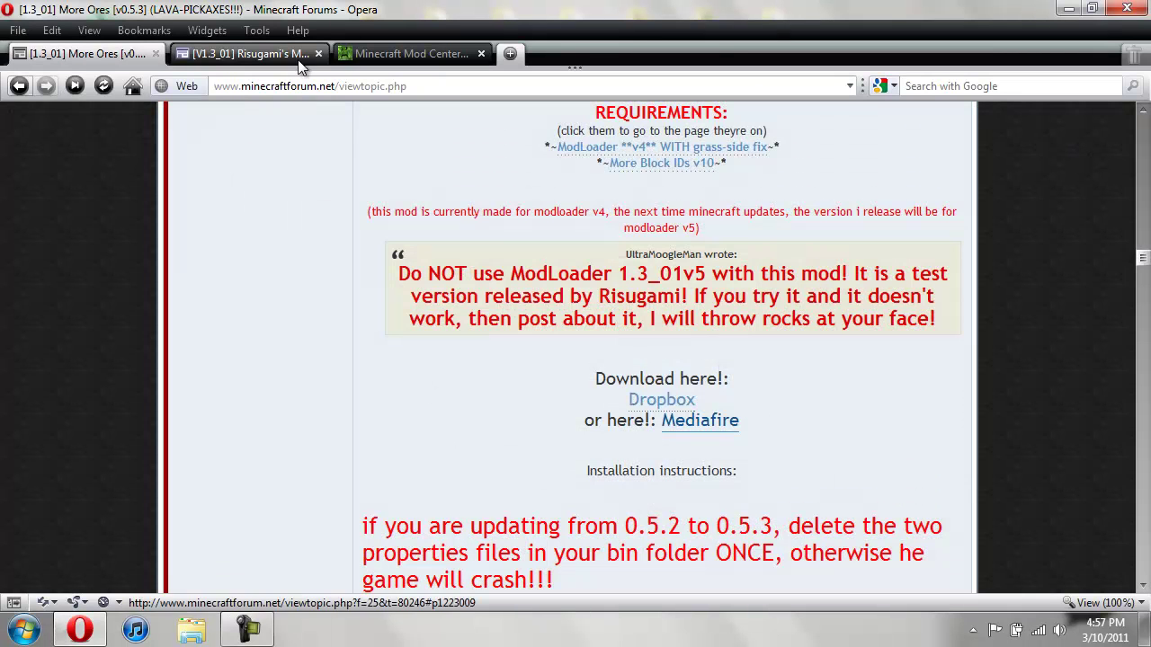
- Find the ModLoader Beta 1.3_01v4 download links in the Risugami's Mods forum thread
left_click(245, 54)
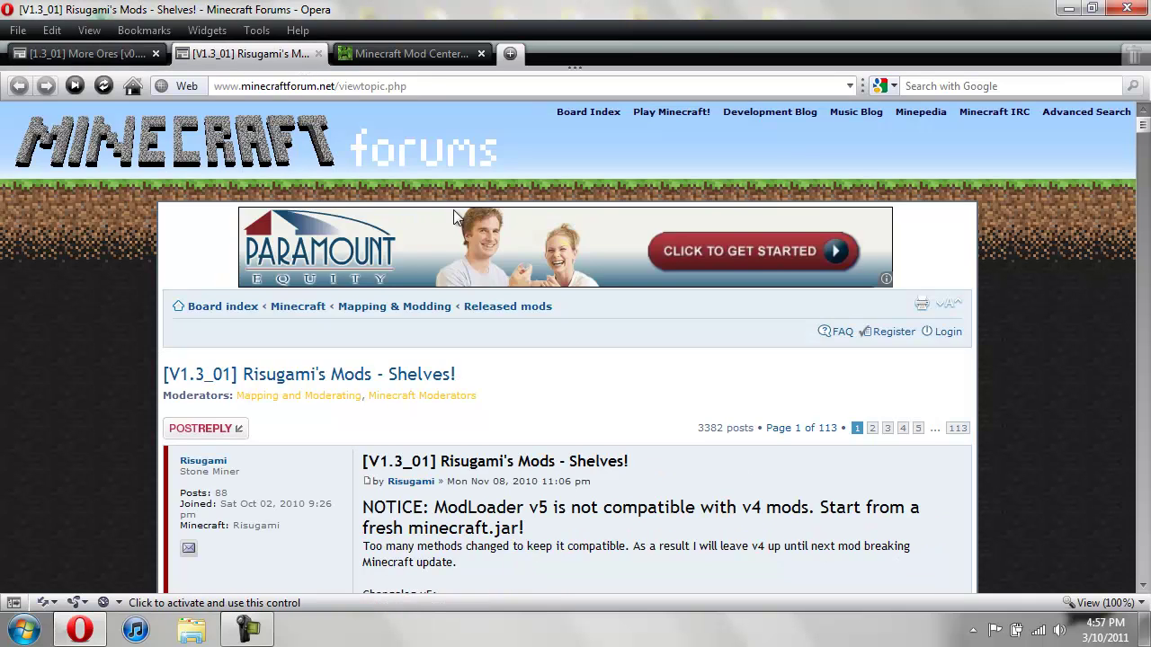
scroll(631, 263, "down", 6)
scroll(631, 265, "up", 6)
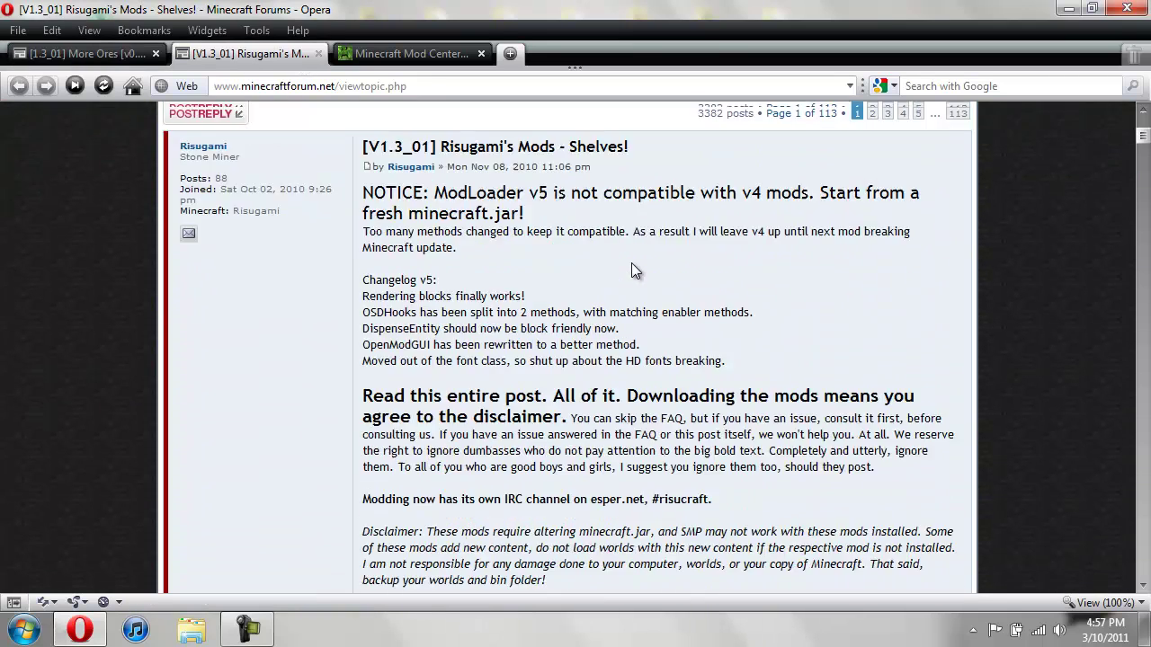
scroll(631, 270, "down", 9)
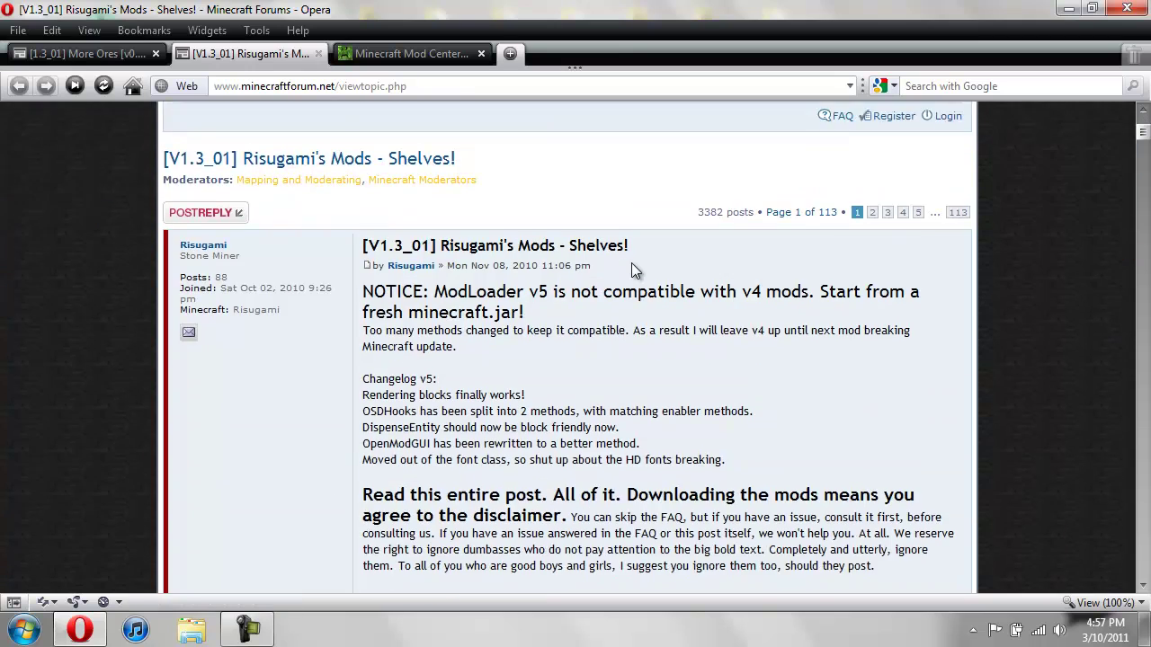
scroll(631, 270, "down", 9)
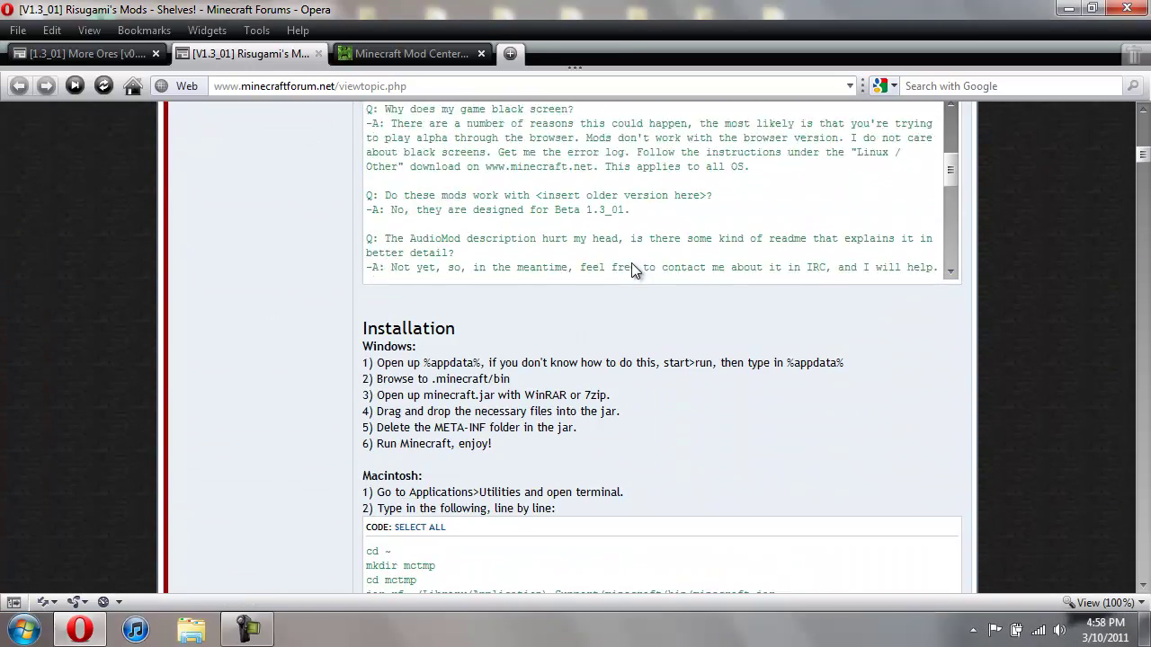
scroll(656, 314, "down", 6)
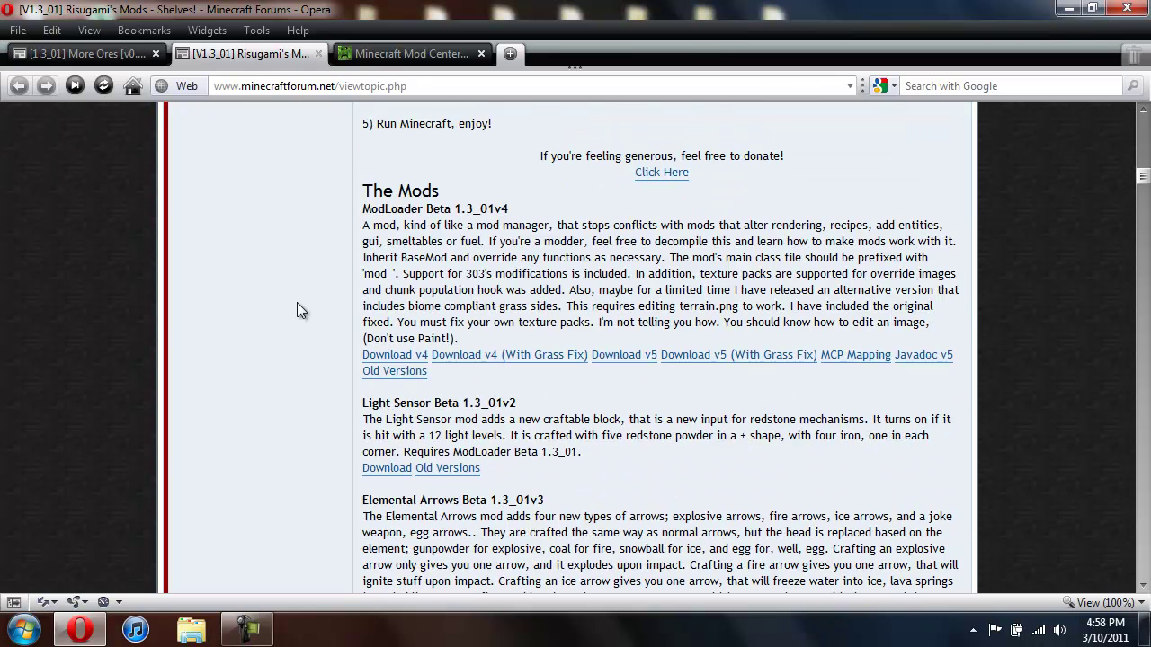
scroll(297, 301, "down", 2)
scroll(315, 284, "up", 2)
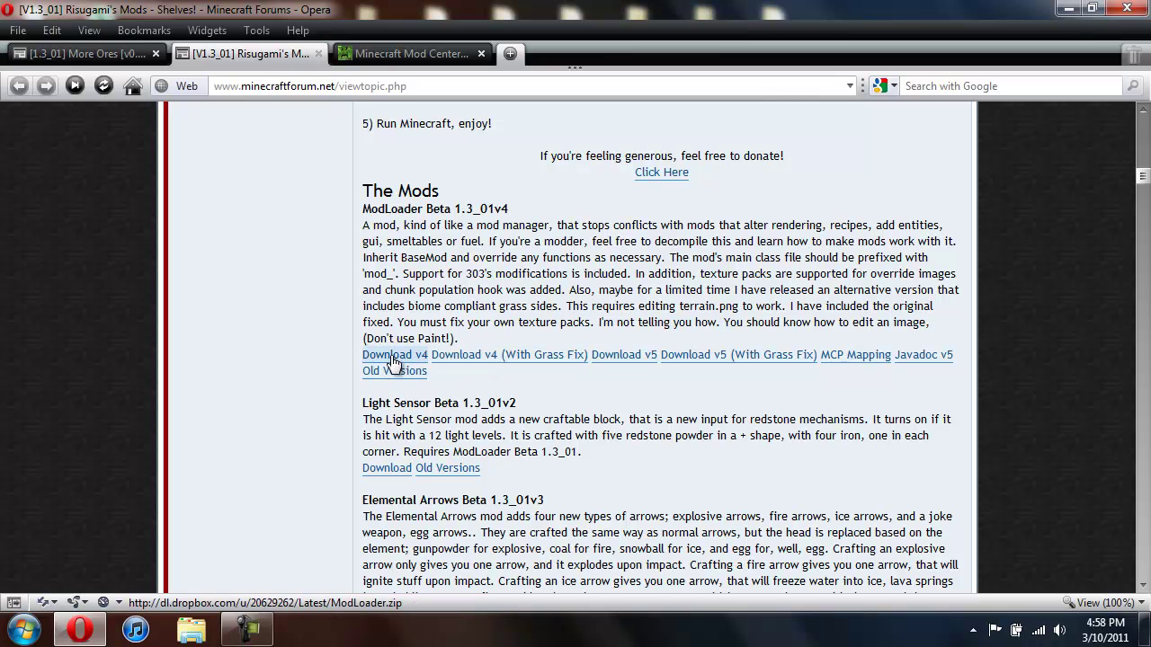
scroll(329, 354, "up", 15)
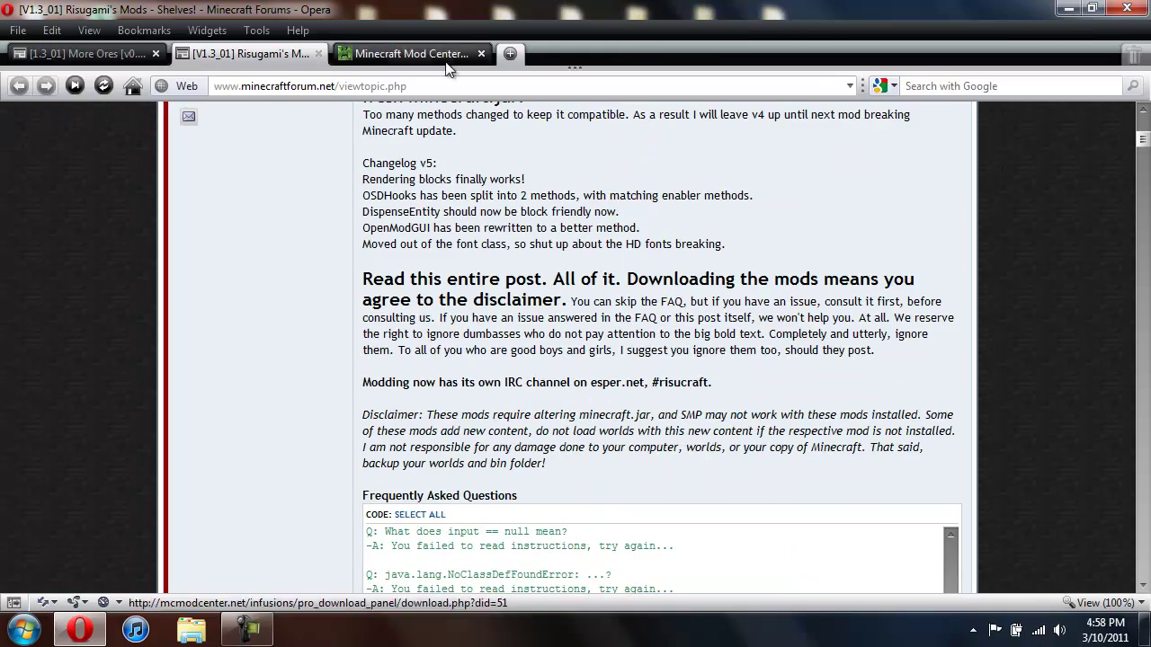
scroll(331, 172, "up", 5)
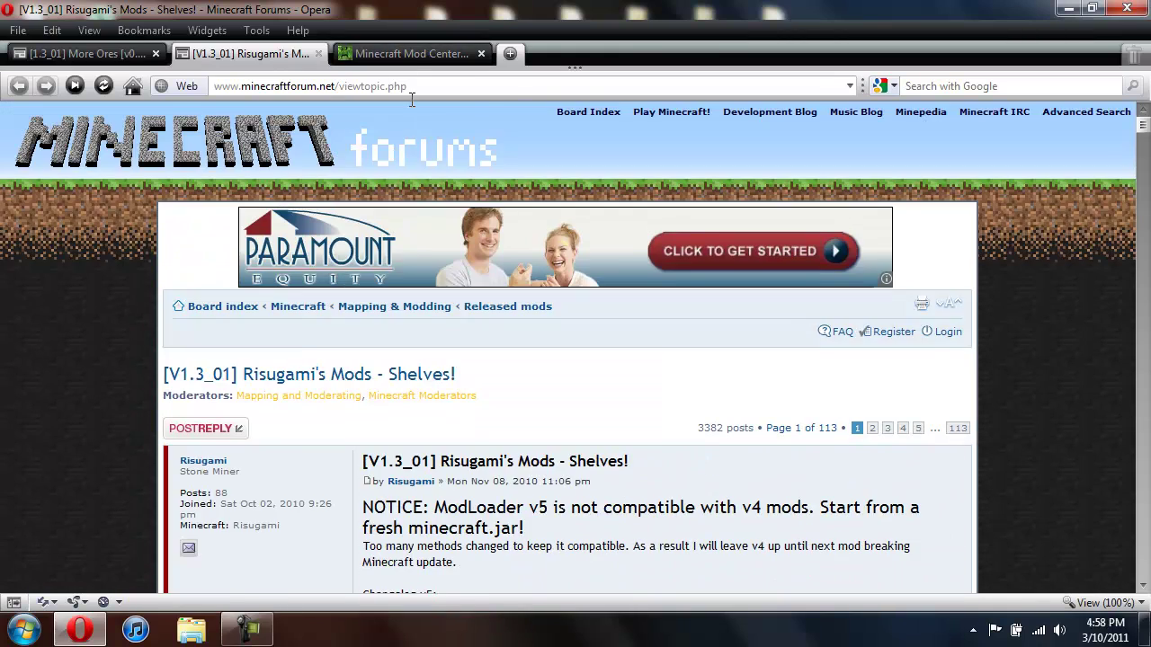
- Request the More Block IDs (10).zip download from the Block IDs+ page at Mod Center, cancel it, and close Opera
left_click(411, 56)
scroll(383, 160, "down", 3)
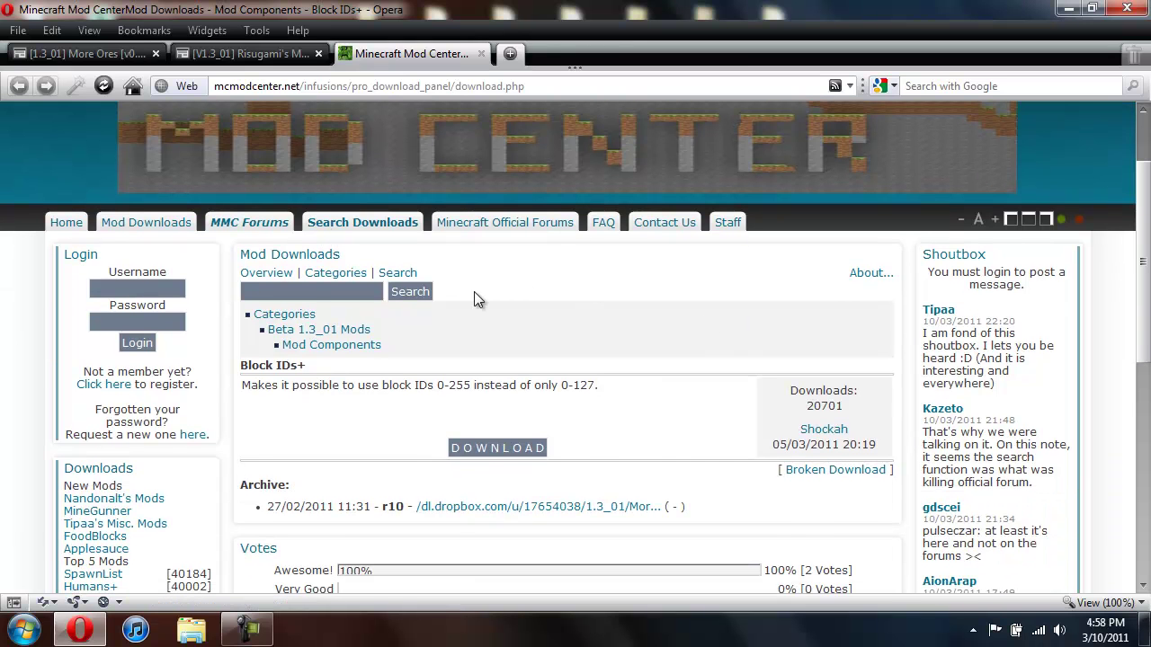
scroll(432, 301, "down", 3)
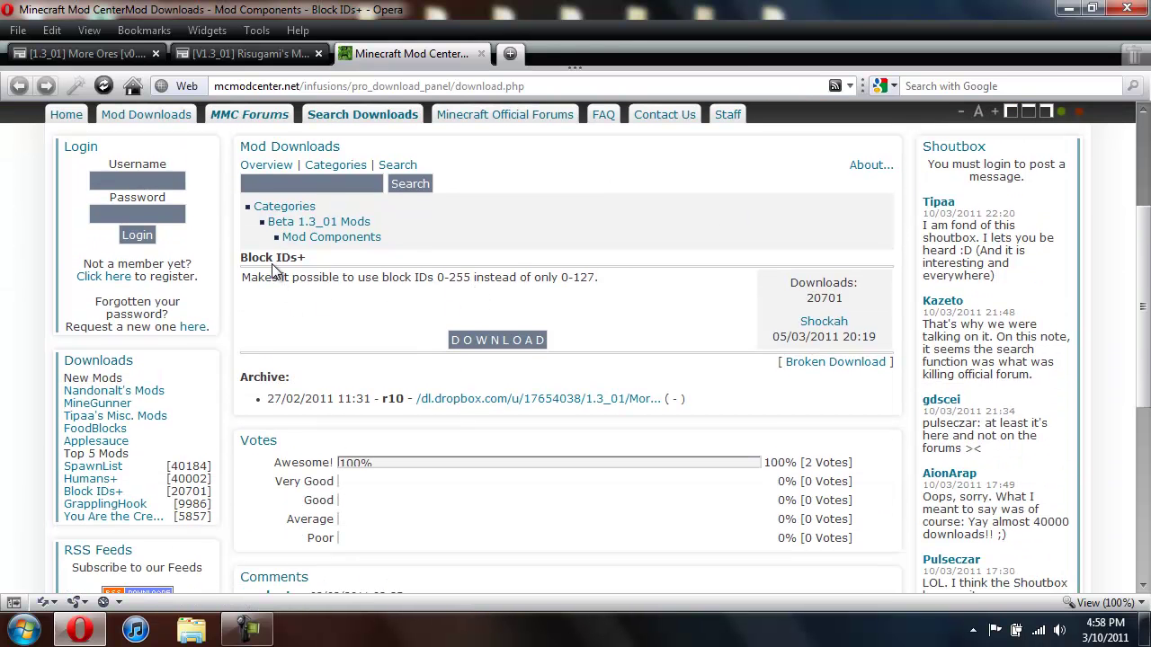
left_click(492, 340)
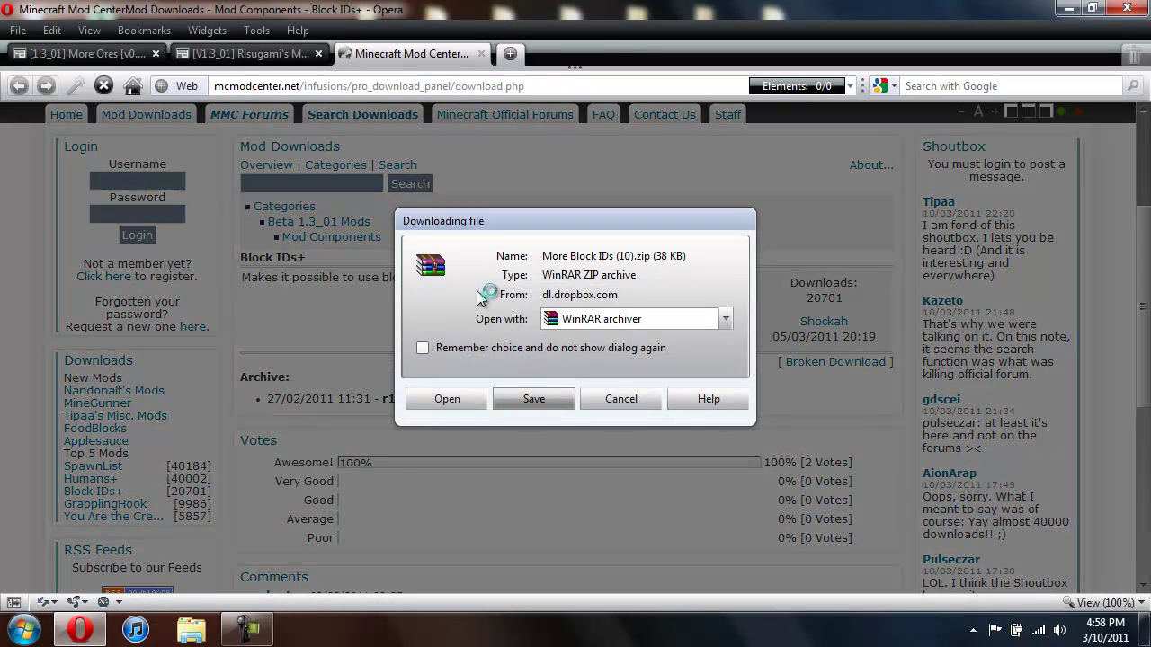
left_click(609, 398)
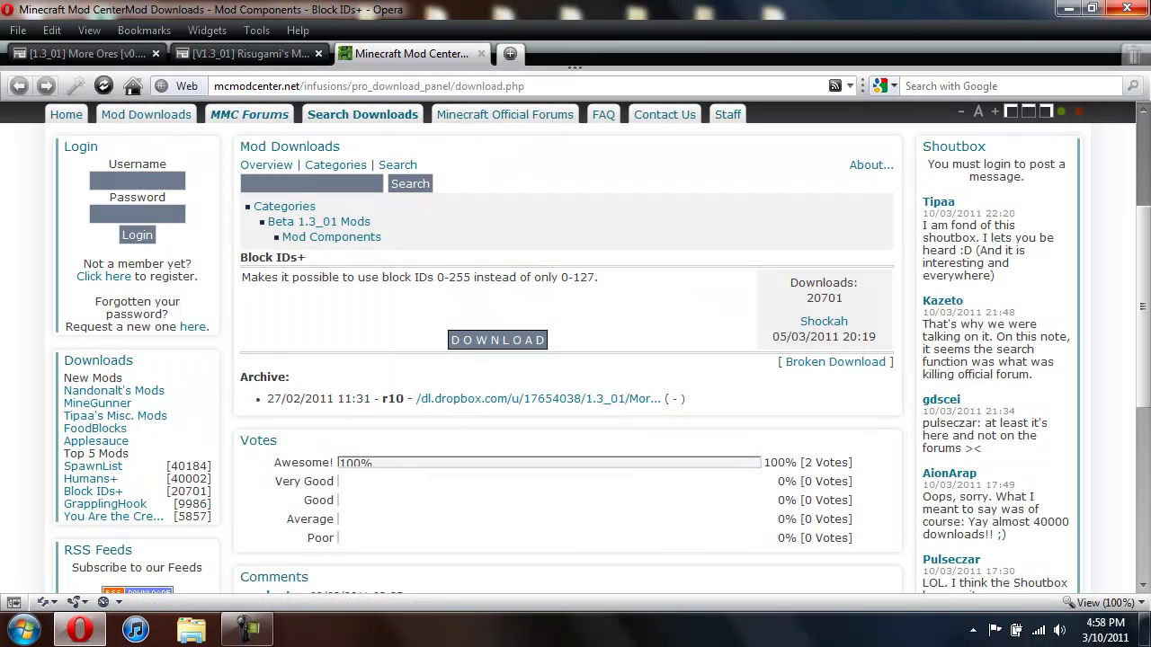
left_click(1126, 9)
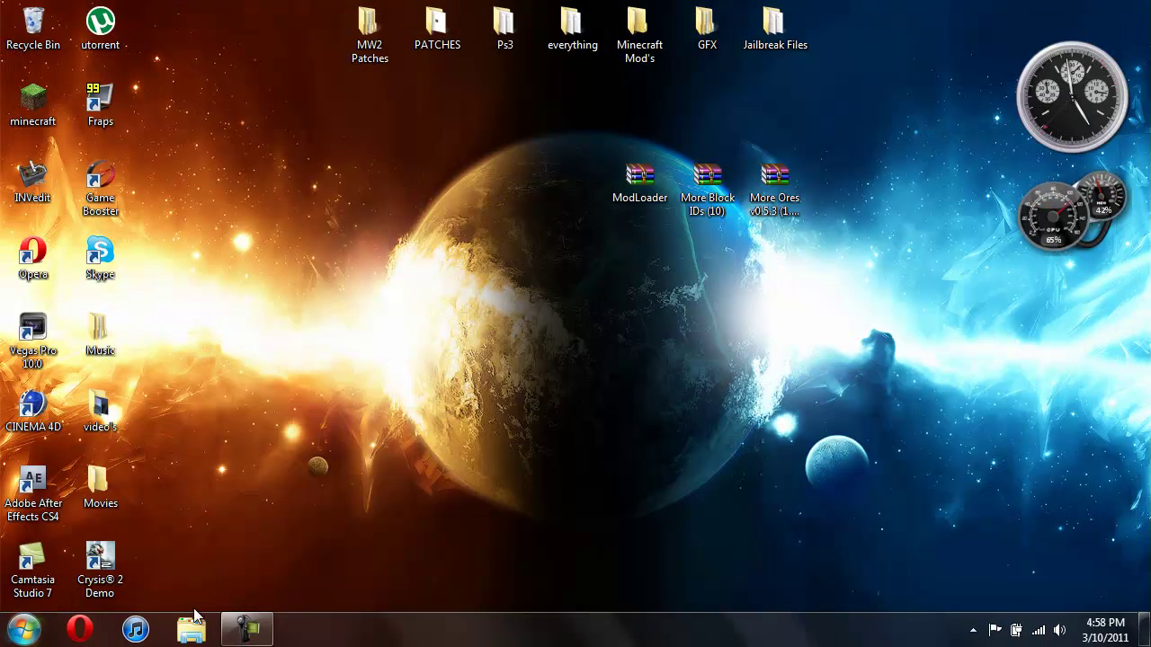
left_click(21, 633)
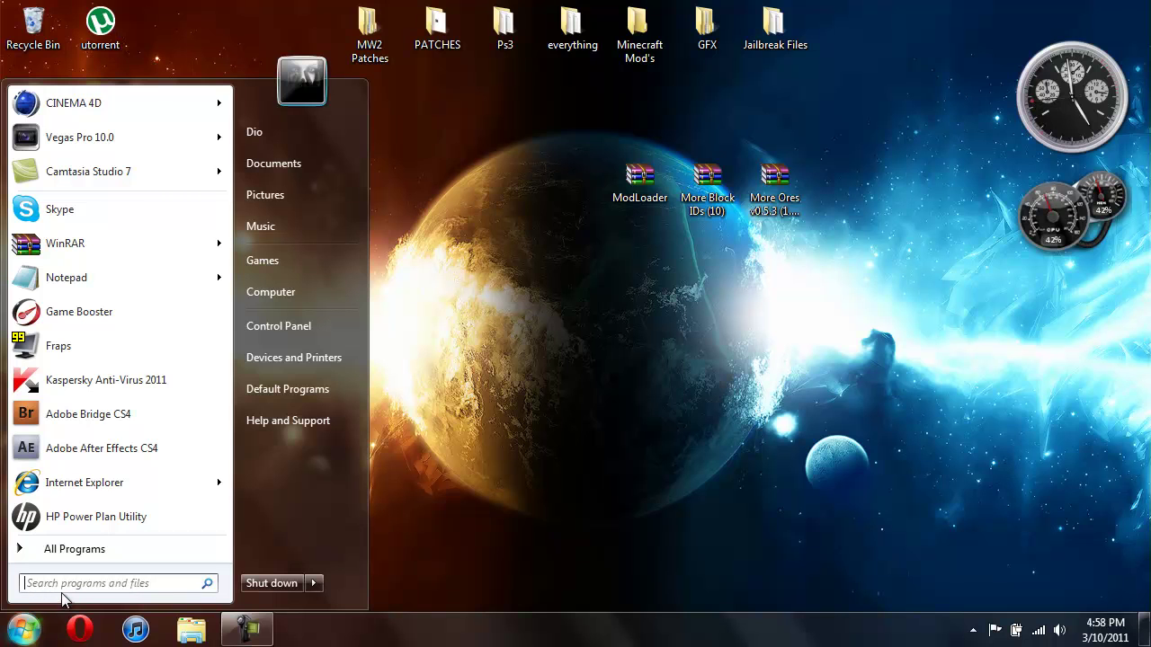
type("%a")
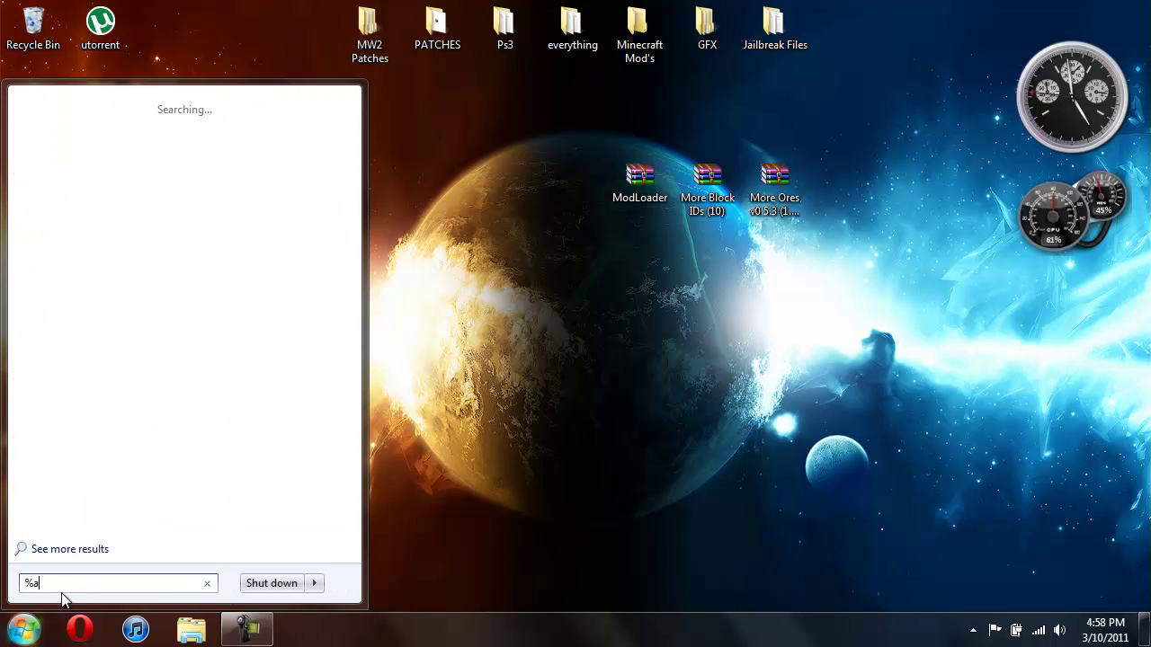
type("ppdata")
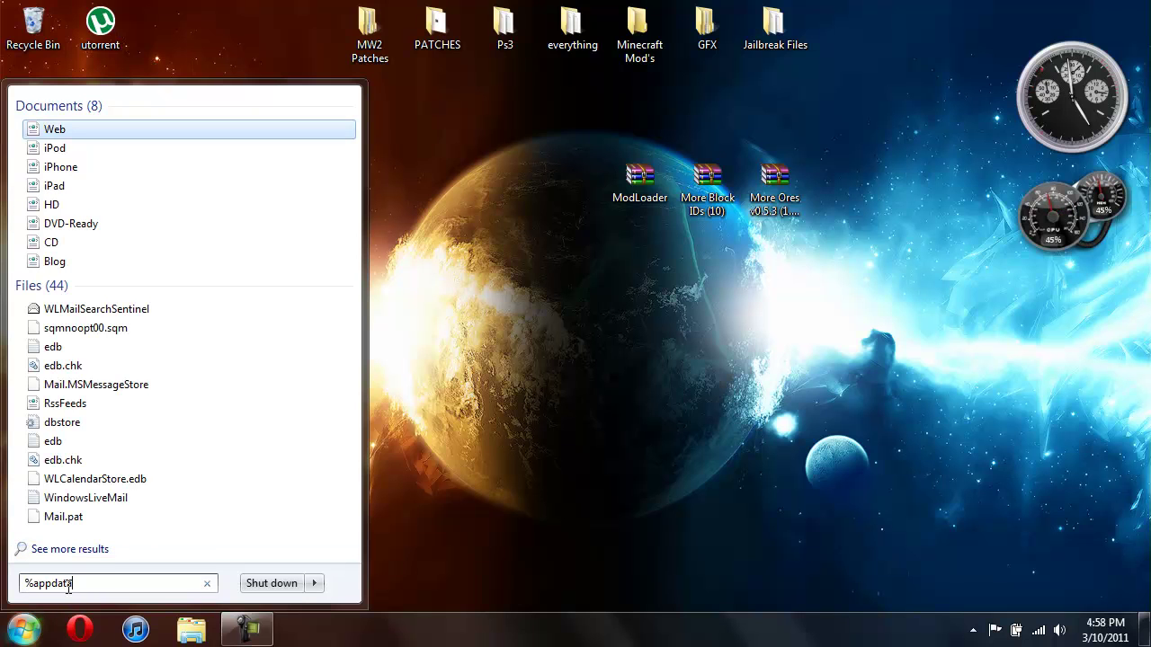
type("%")
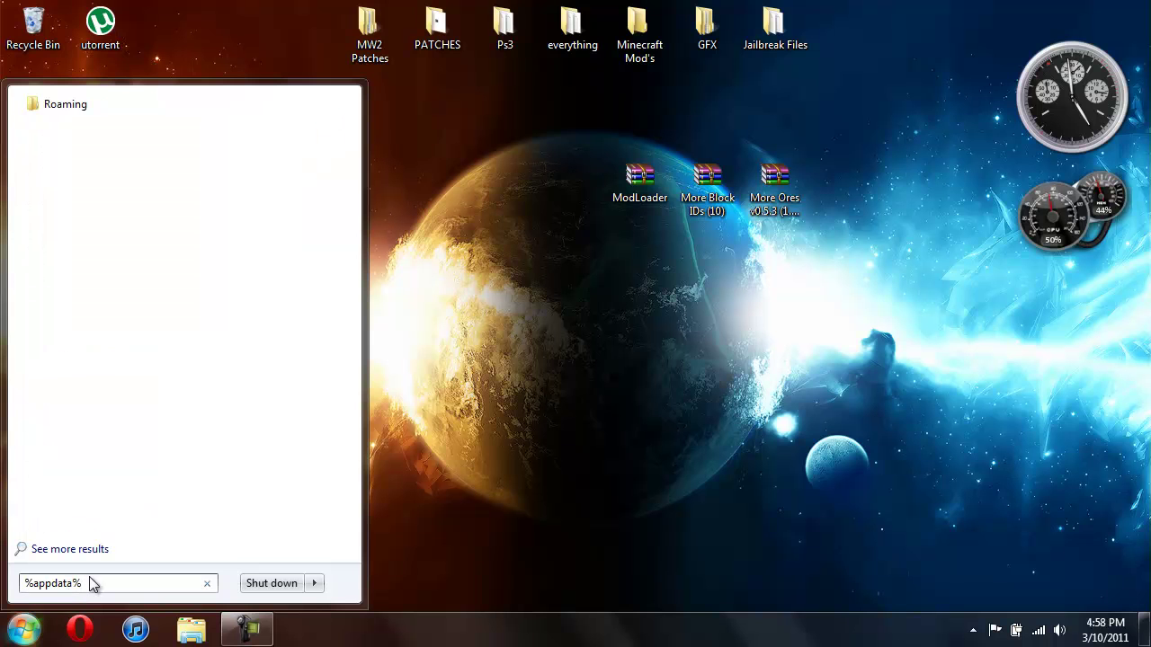
key("BackSpace")
key("BackSpace")
key("BackSpace")
key("BackSpace")
key("BackSpace")
key("BackSpace")
key("BackSpace")
key("BackSpace")
key("BackSpace")
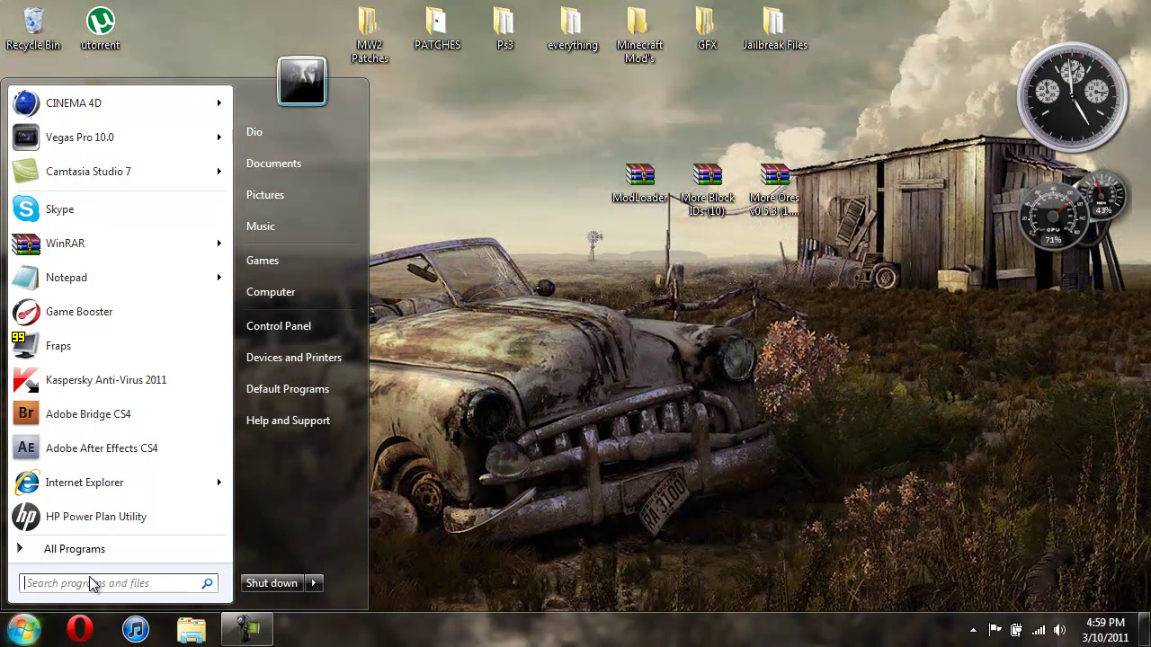
- Find the Windows Run dialog and use it to open the %appdata% folder
type("Run")
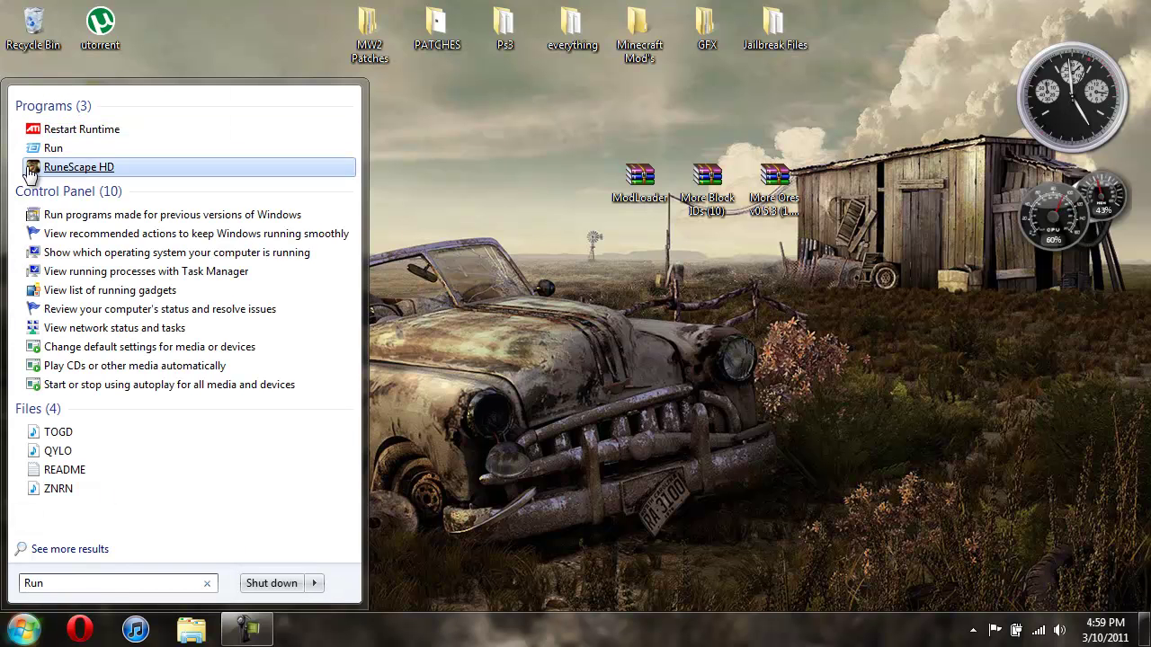
left_click(53, 148)
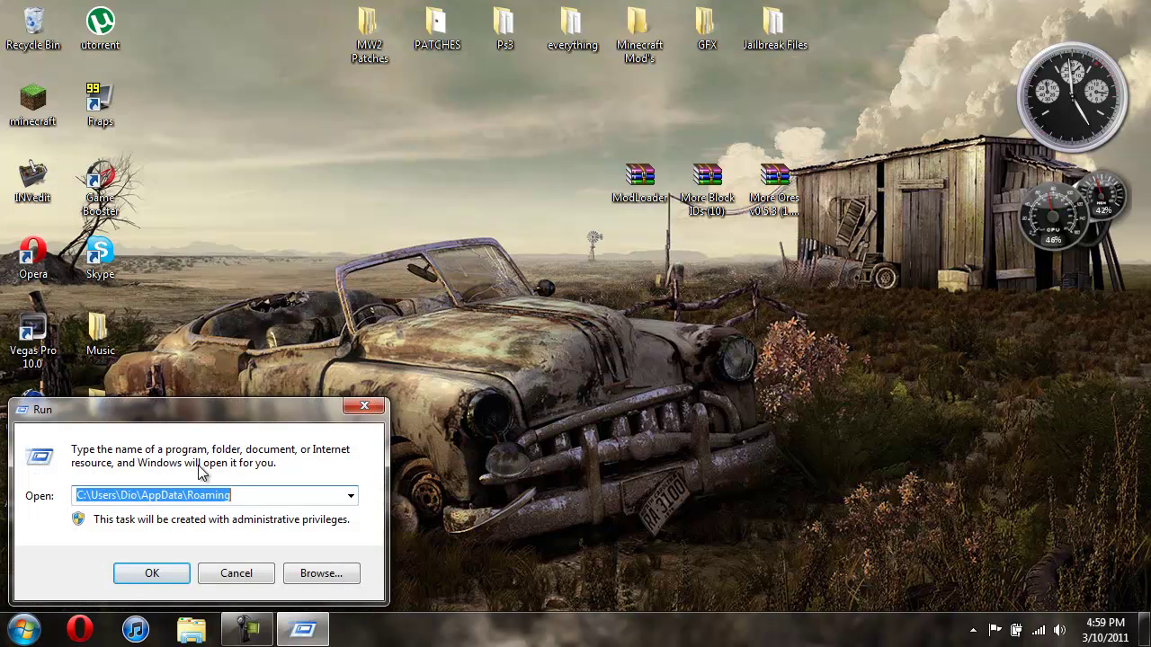
key("BackSpace")
type("%")
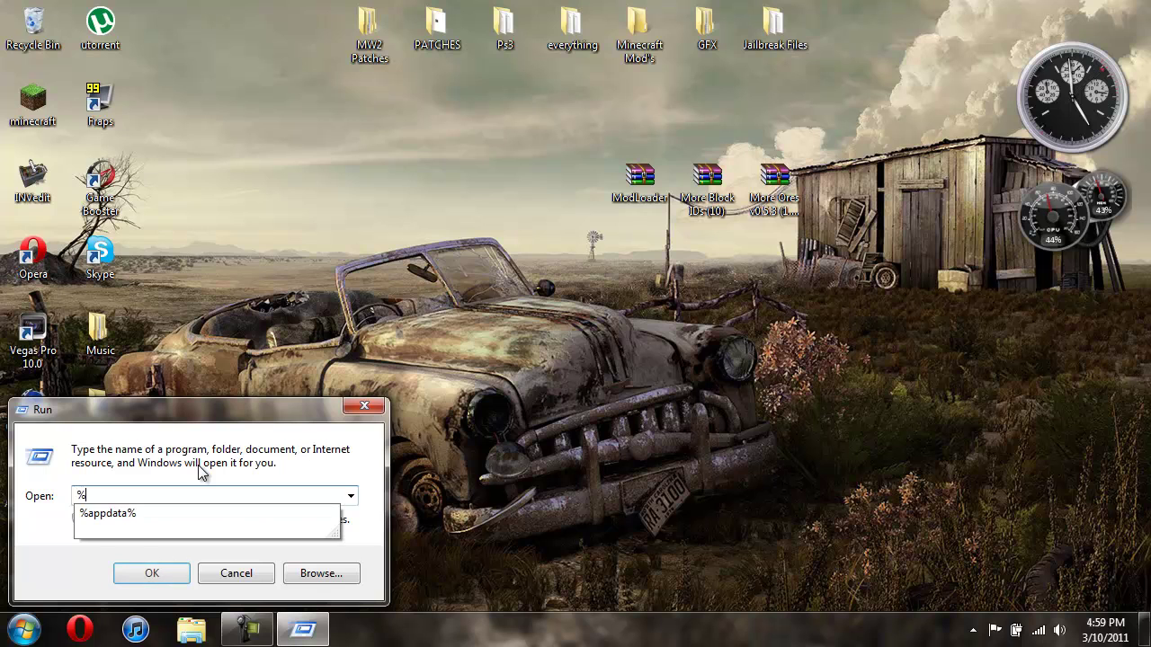
type("appdata%")
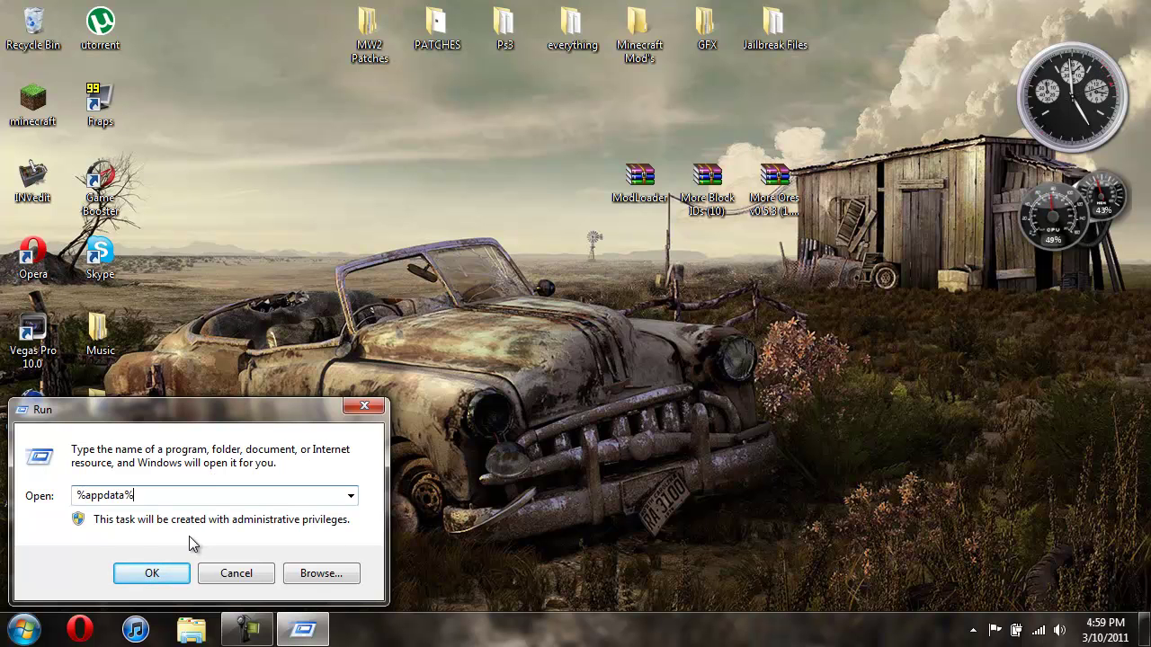
left_click(165, 573)
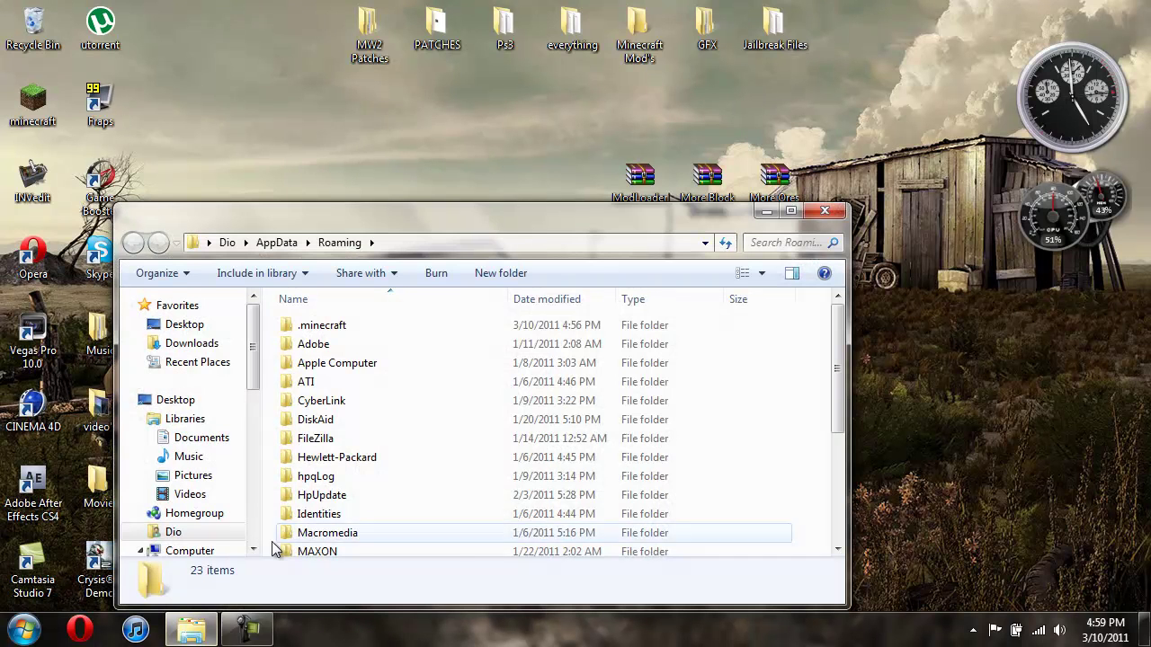
- Open the bin folder inside .minecraft
double_click(363, 329)
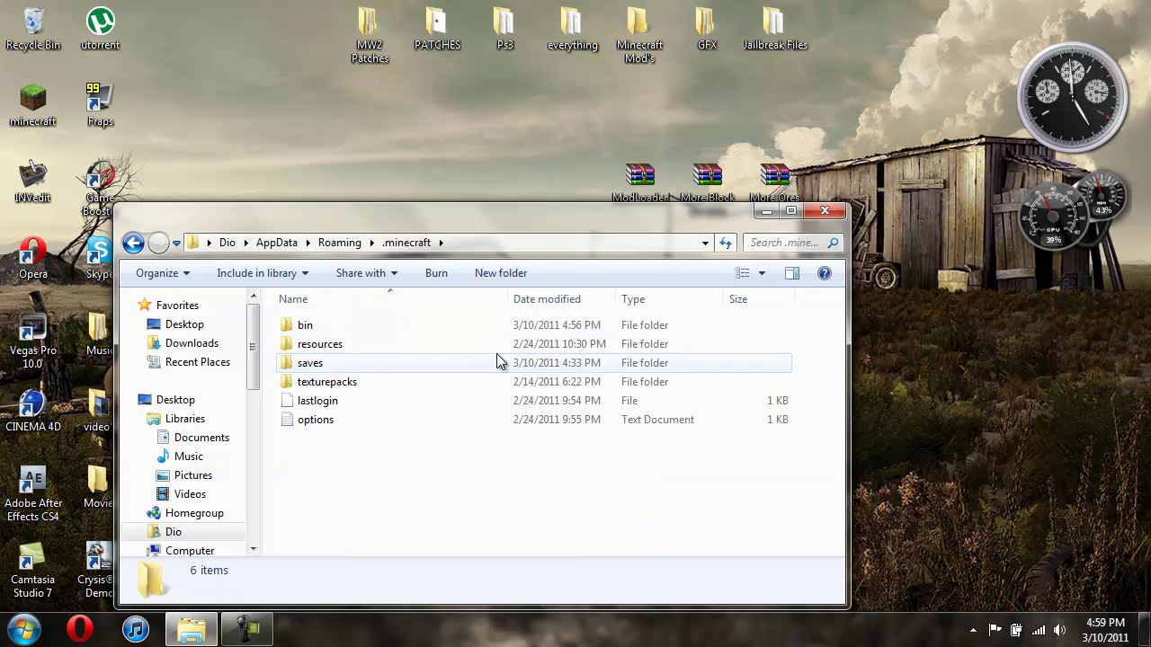
left_click_drag(466, 225, 476, 200)
double_click(339, 300)
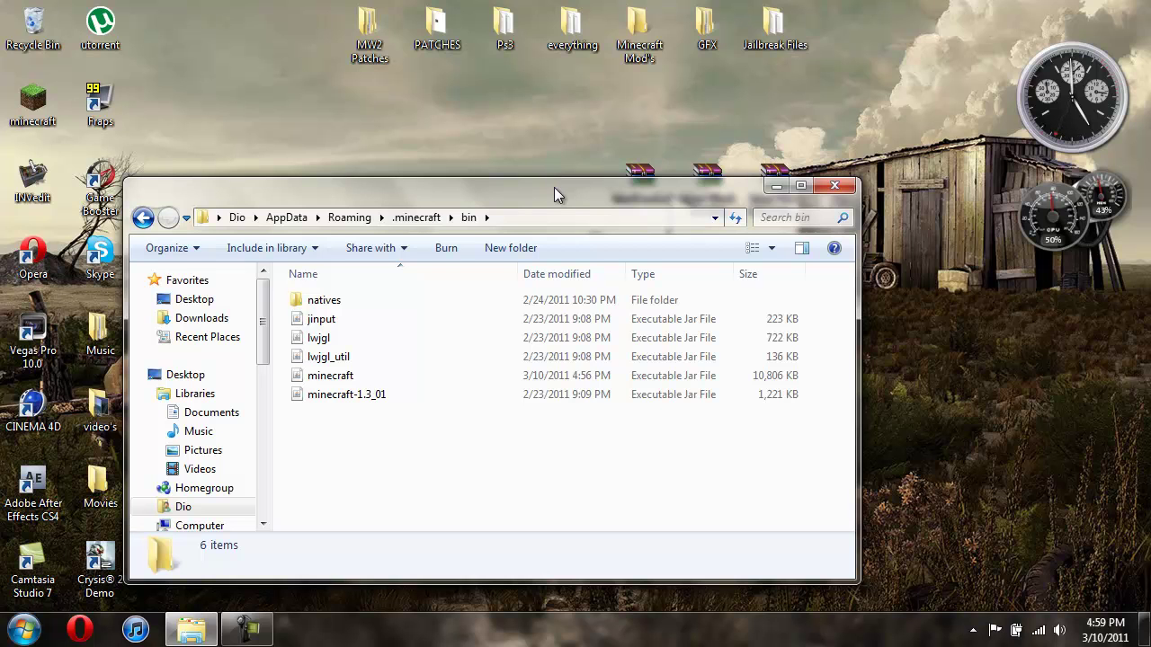
- Open the minecraft jar file from the bin folder with WinRAR archiver
left_click(368, 380)
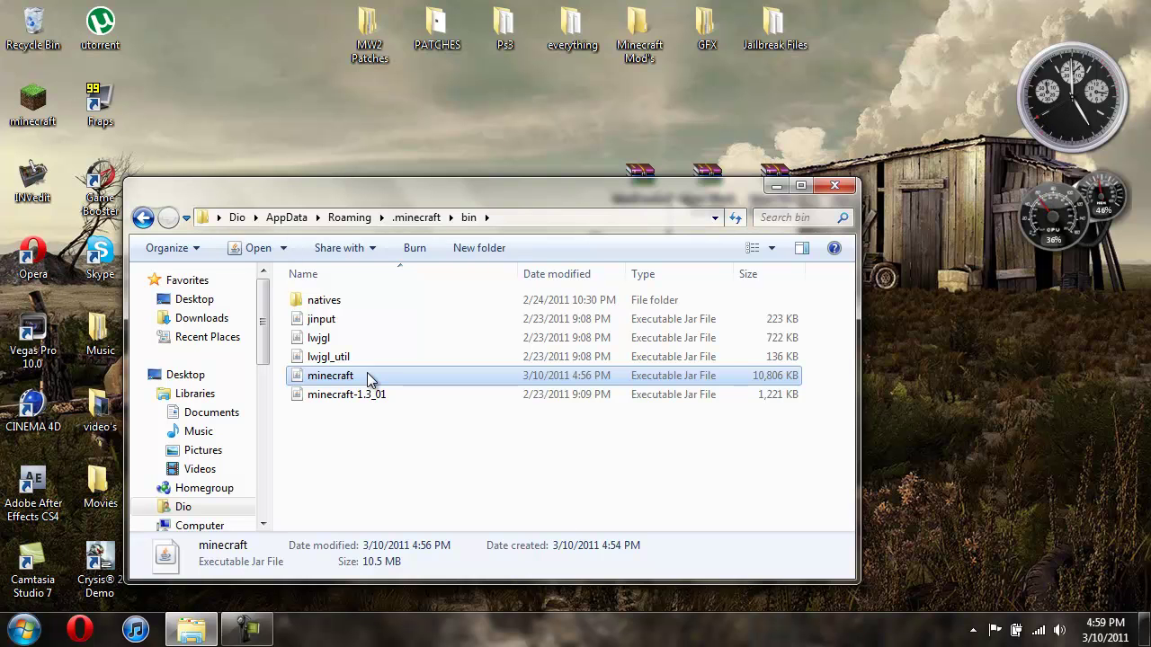
right_click(368, 380)
mouse_move(464, 316)
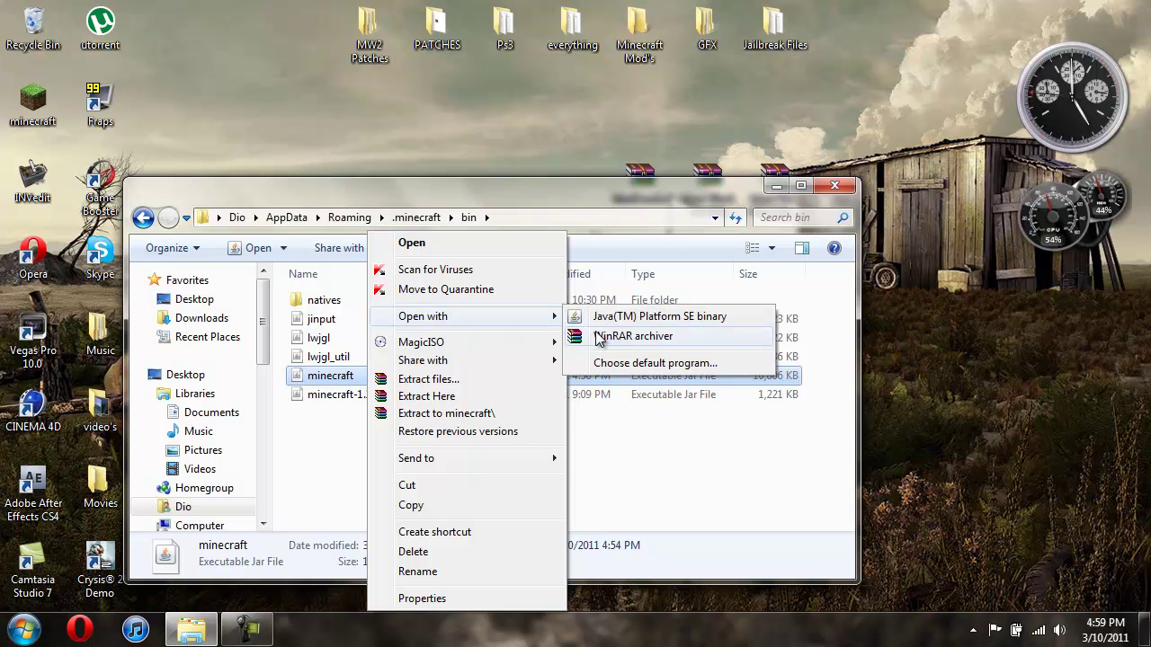
left_click(599, 339)
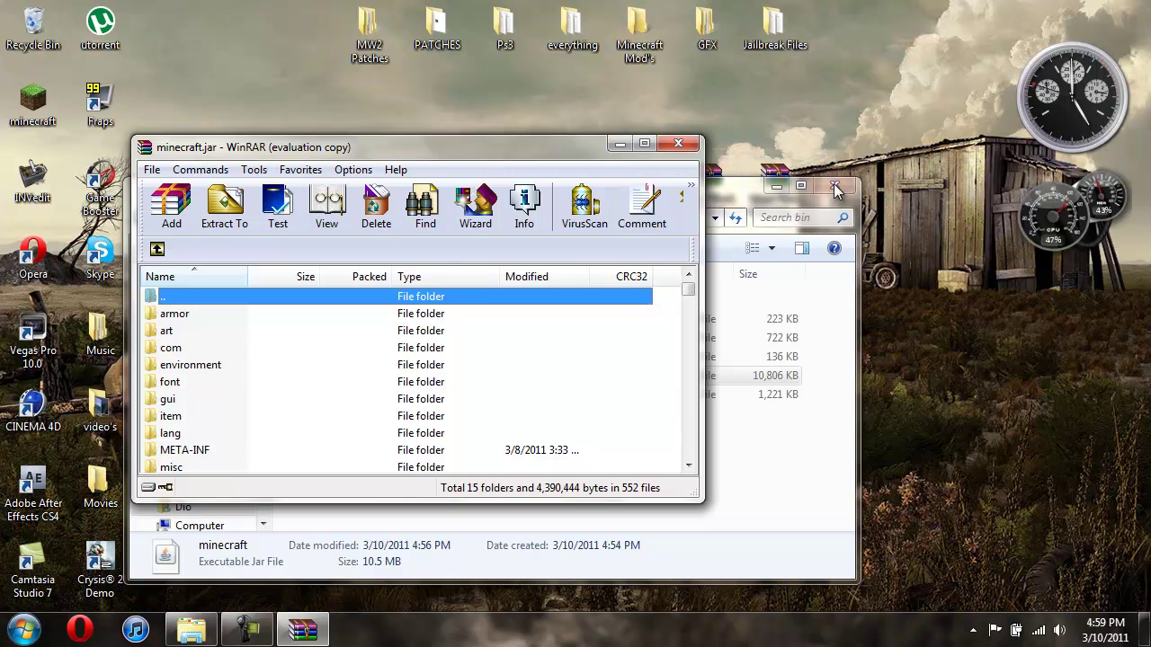
- Close the bin folder window and dock the minecraft.jar archive window to the left half of the screen
left_click_drag(737, 191, 839, 173)
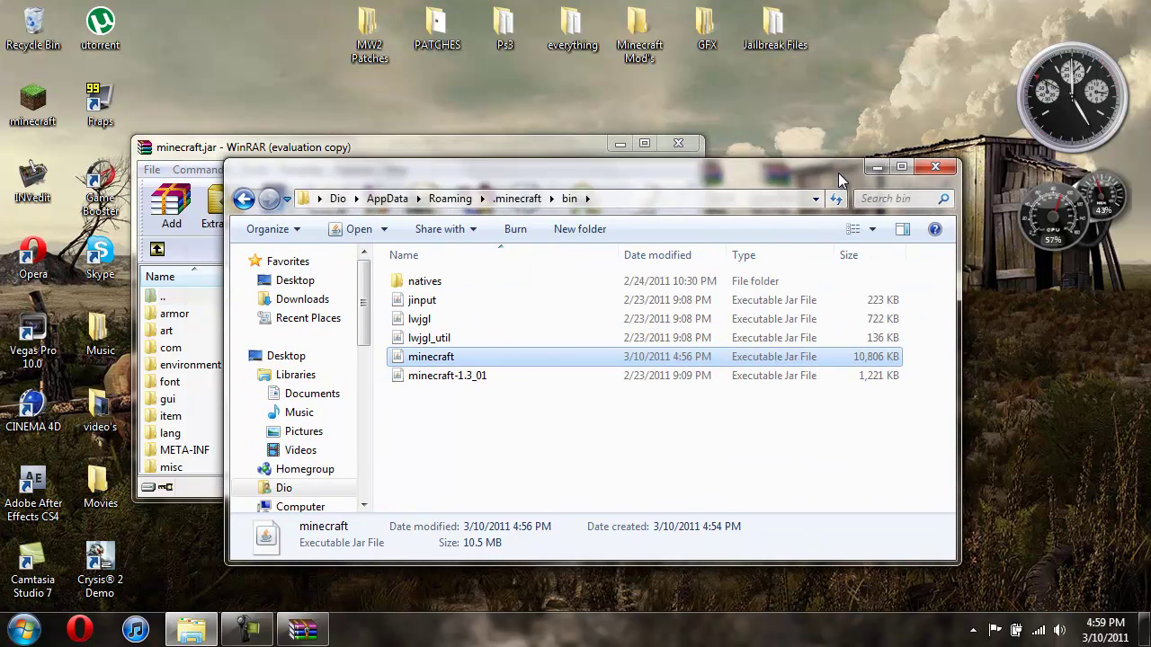
left_click(935, 167)
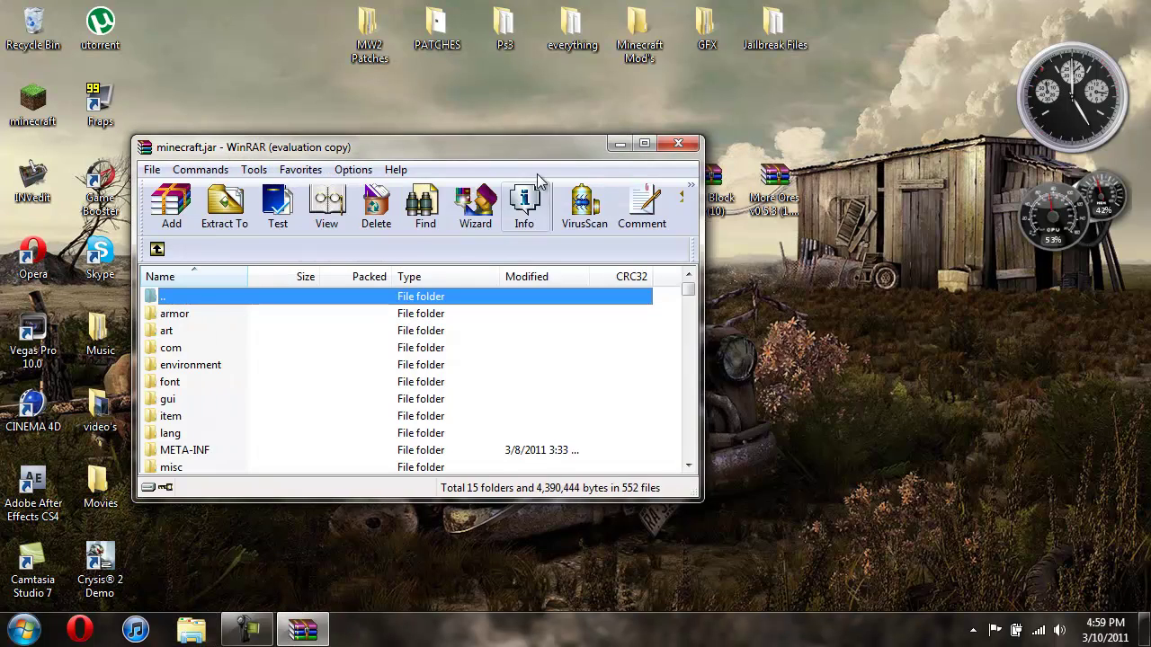
left_click_drag(551, 142, 2, 180)
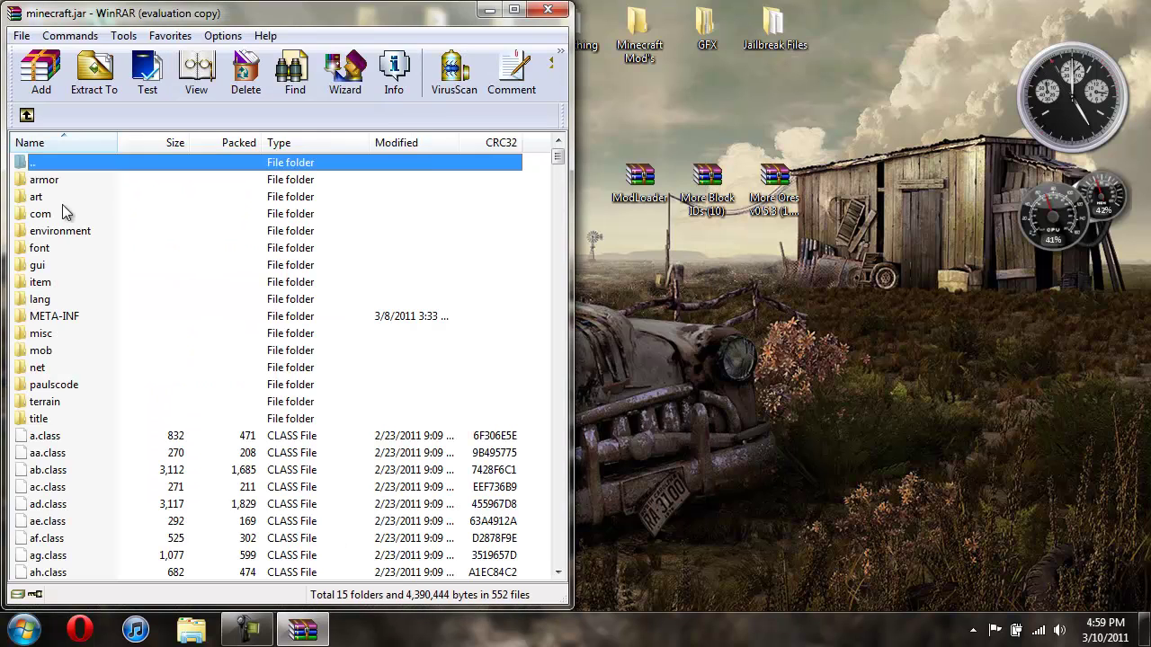
- Add all class files from the desktop's ModLoader.zip to minecraft.jar, and move the zip into the Minecraft Mod's folder
double_click(639, 180)
left_click_drag(473, 122, 1149, 184)
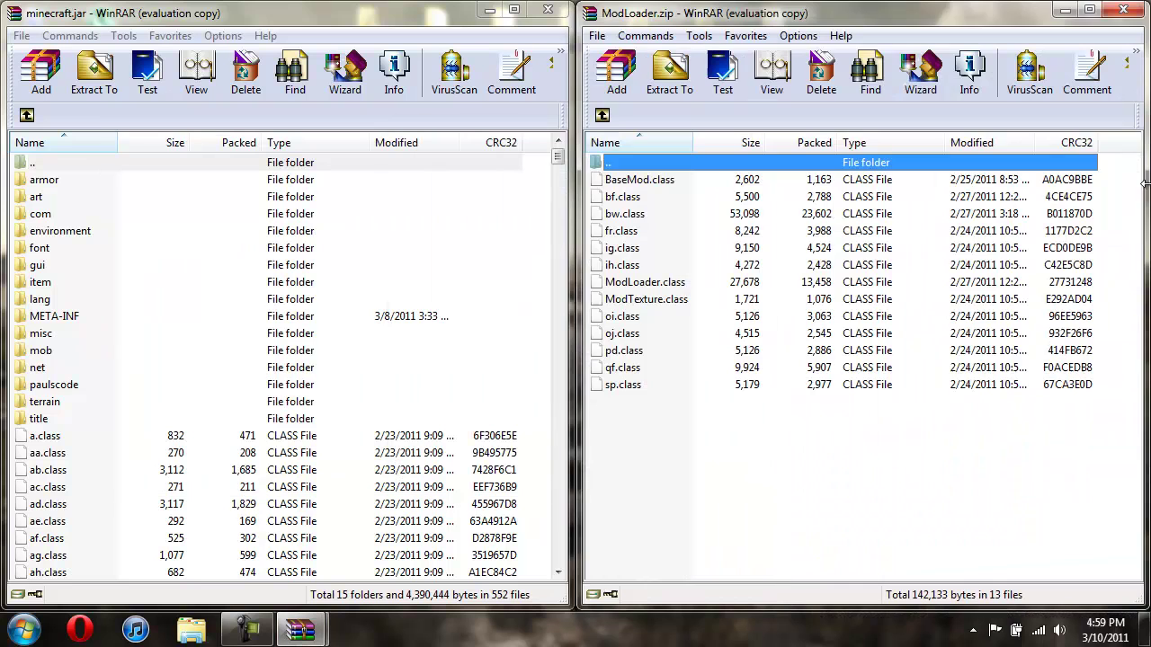
left_click_drag(823, 428, 755, 186)
left_click_drag(758, 285, 447, 509)
left_click(285, 458)
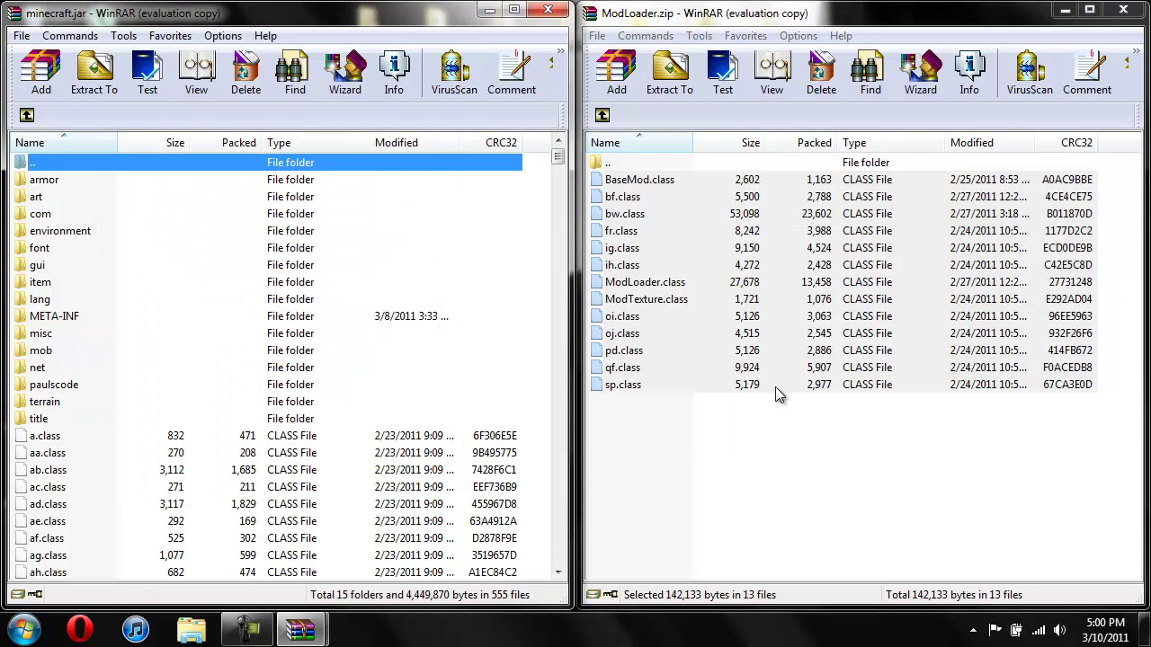
left_click(1123, 9)
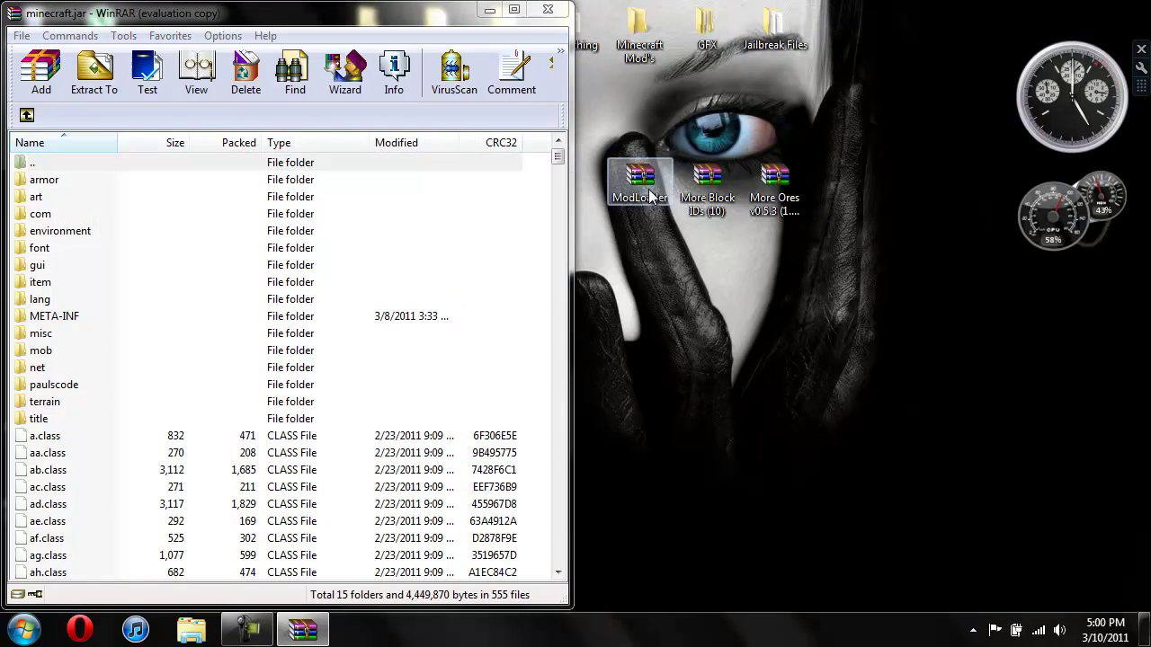
left_click_drag(648, 189, 641, 31)
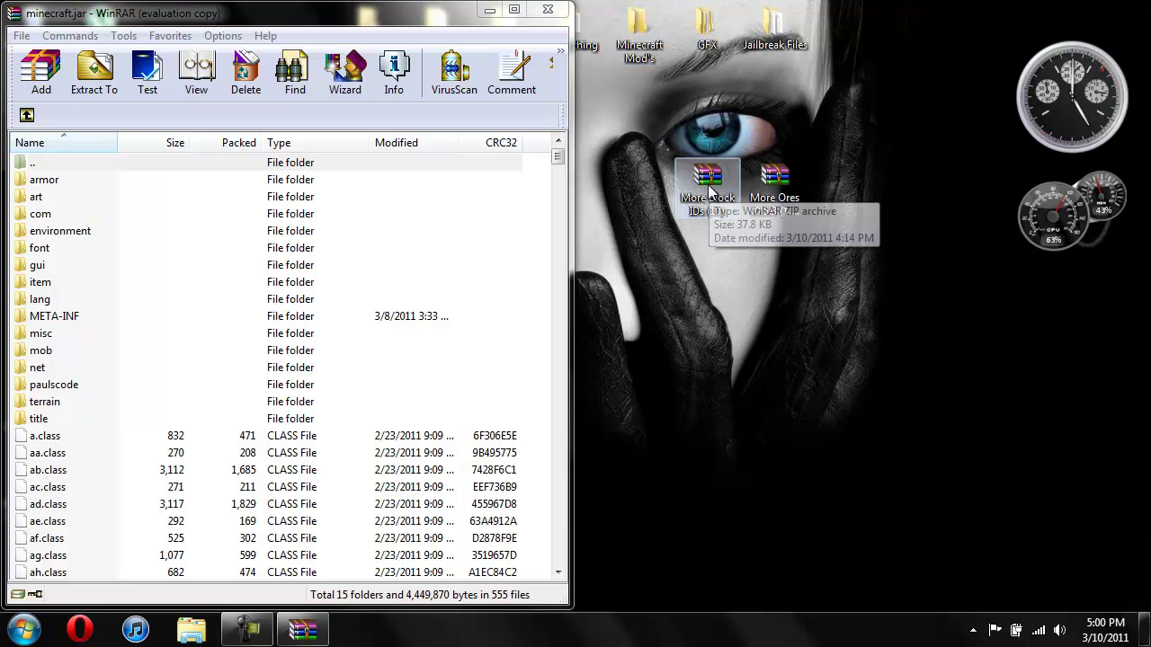
- Add dt.class and it.class from the JAR folder of More Block IDs (10).zip to minecraft.jar, and move the zip into the Minecraft Mod's folder
double_click(708, 186)
left_click_drag(544, 151, 1145, 137)
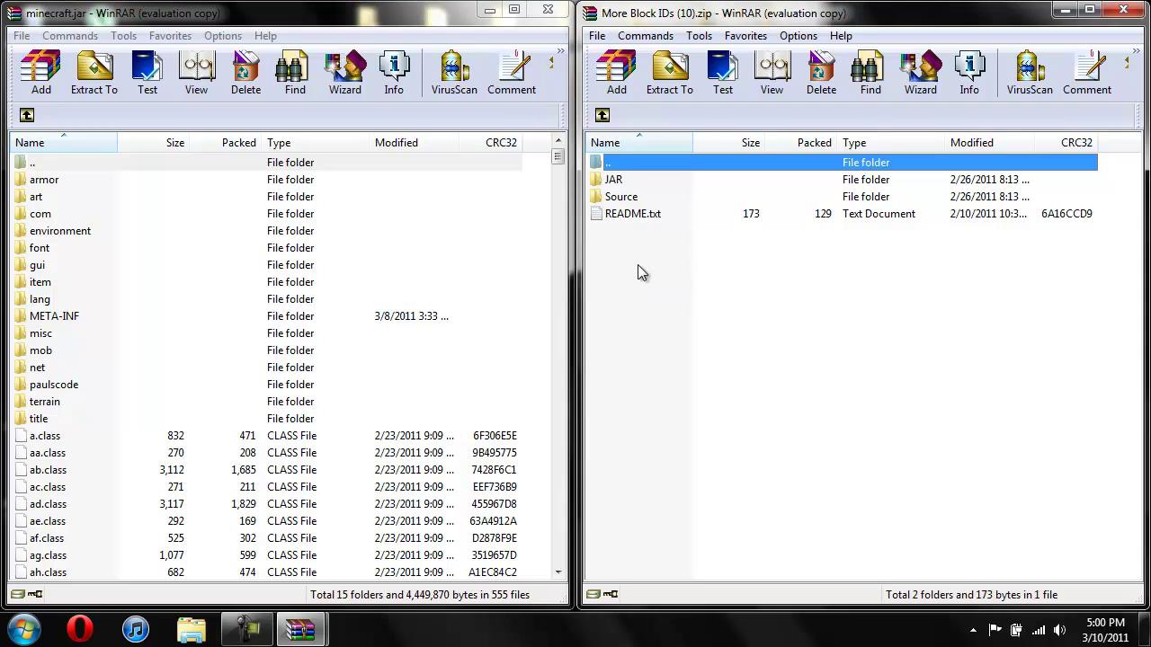
double_click(635, 179)
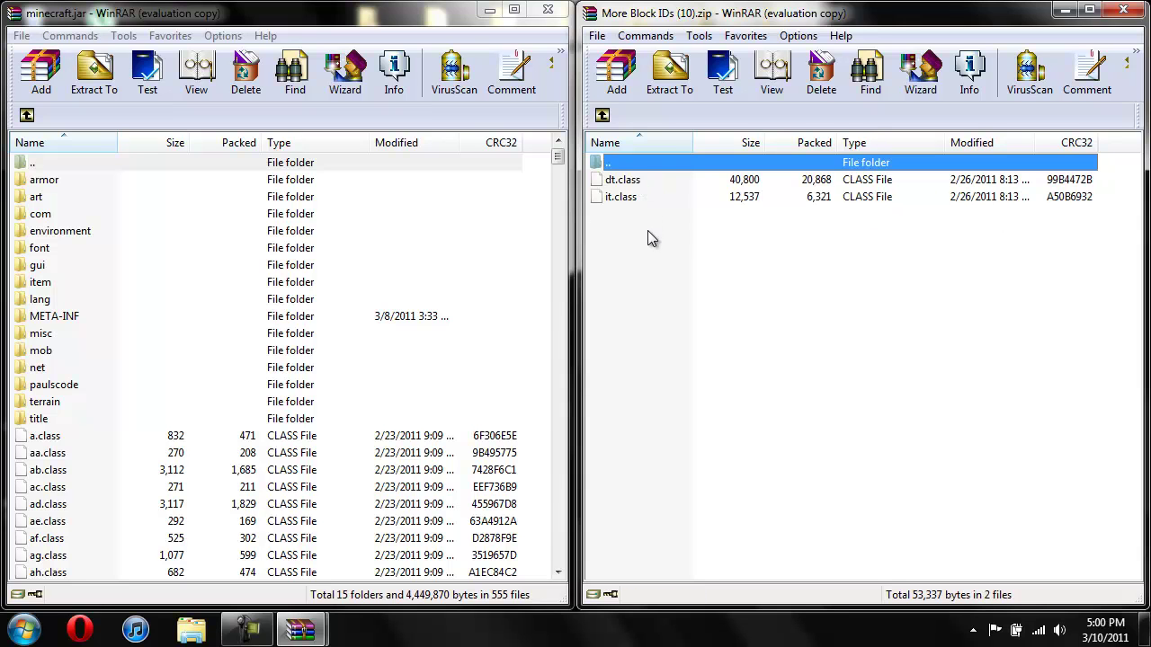
left_click_drag(657, 228, 441, 459)
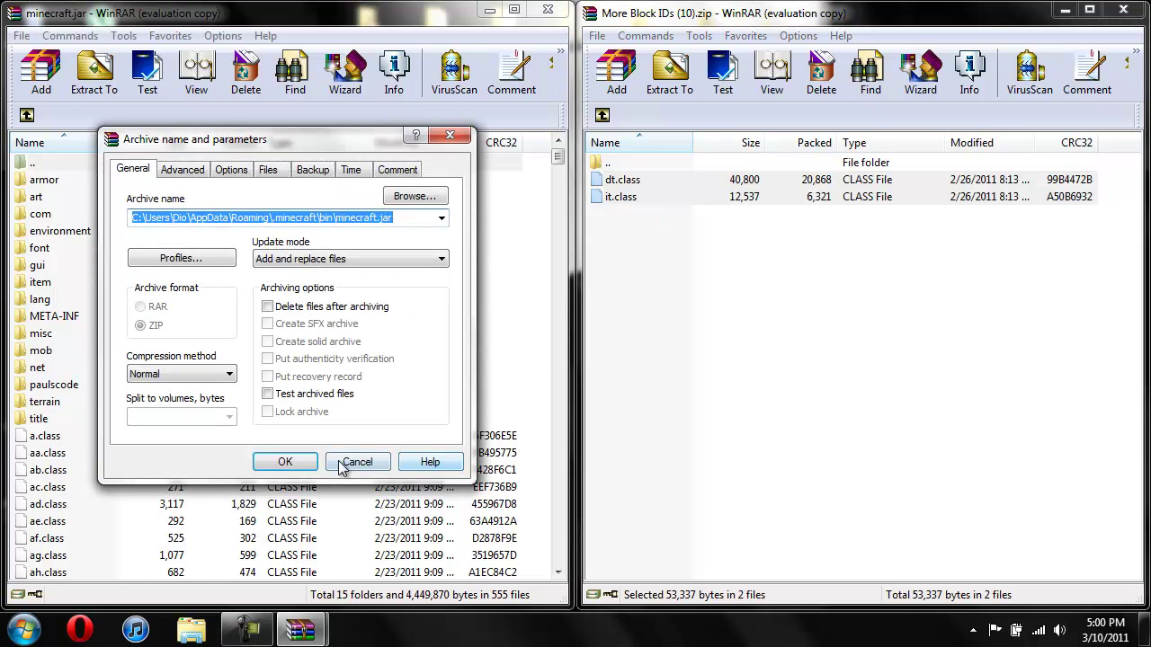
left_click(296, 461)
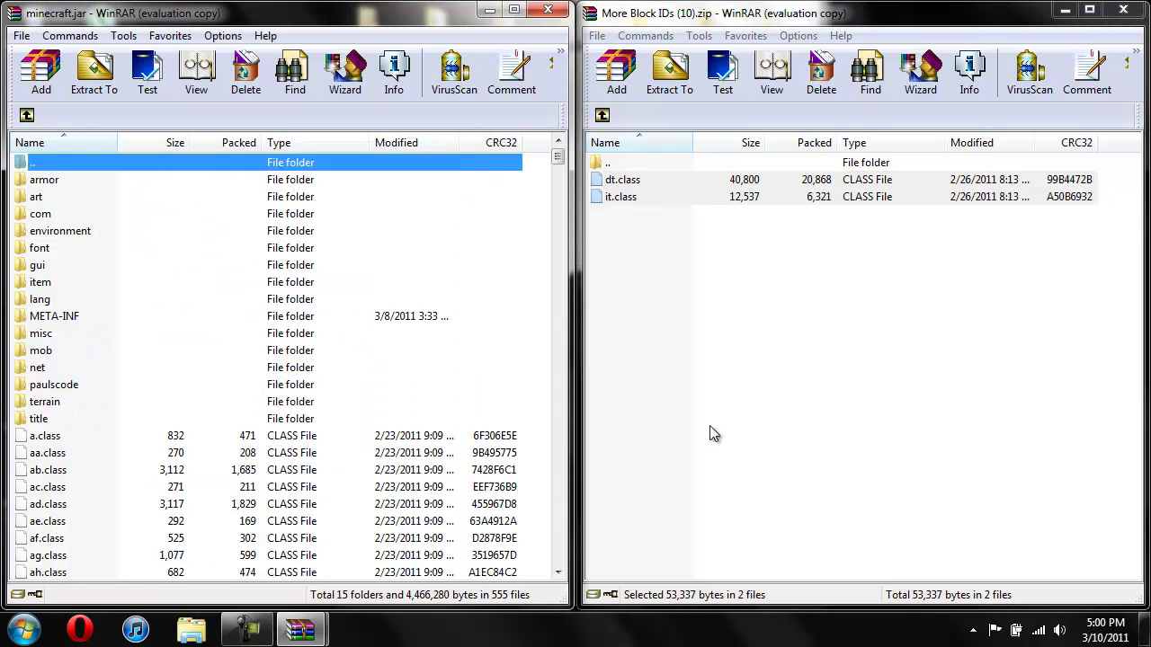
left_click(602, 117)
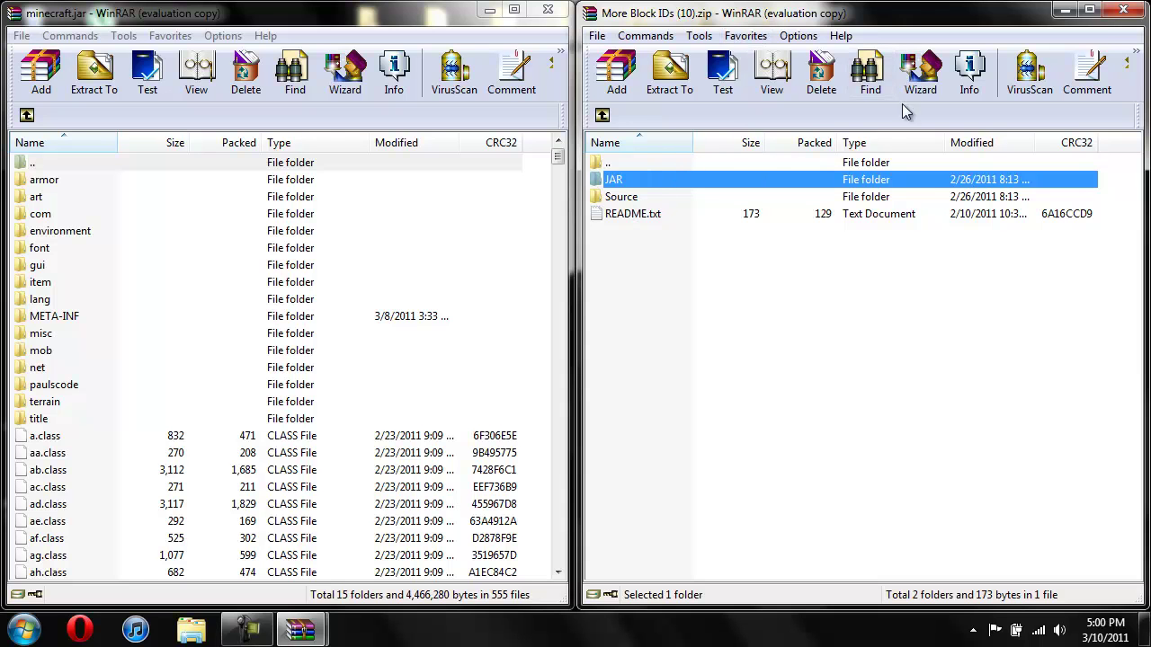
left_click(1123, 10)
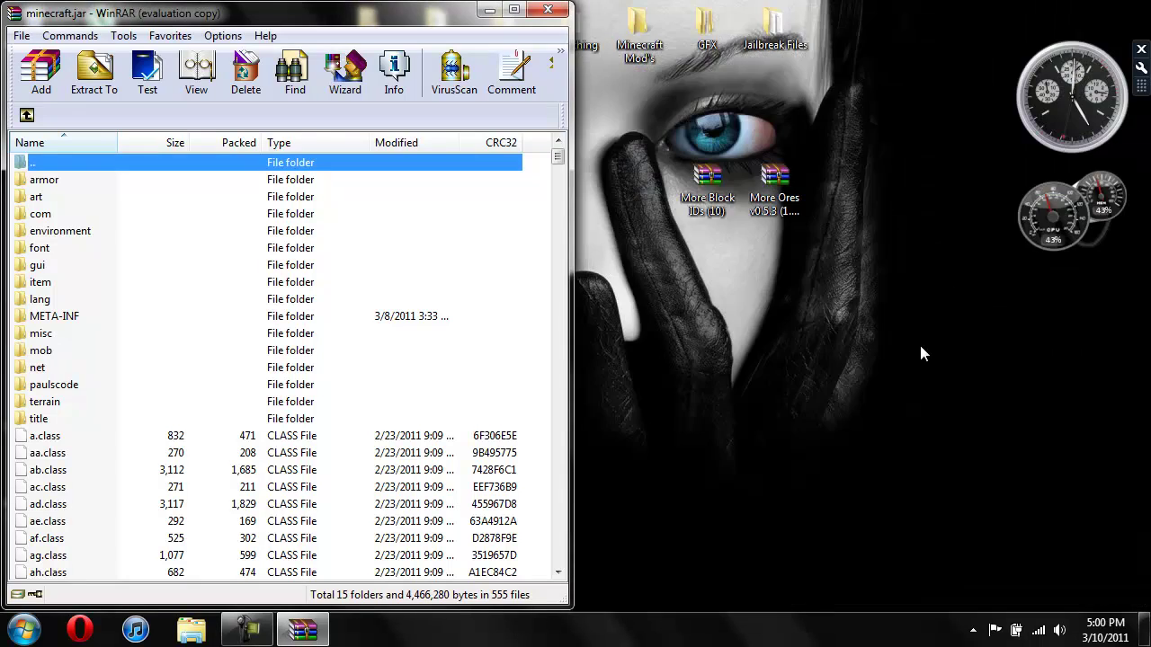
left_click_drag(706, 184, 645, 50)
- Open the desktop's More Ores v0.5.3 (1.3_01).zip beside the minecraft.jar archive and view its Cheat Sheet.jpg
double_click(797, 185)
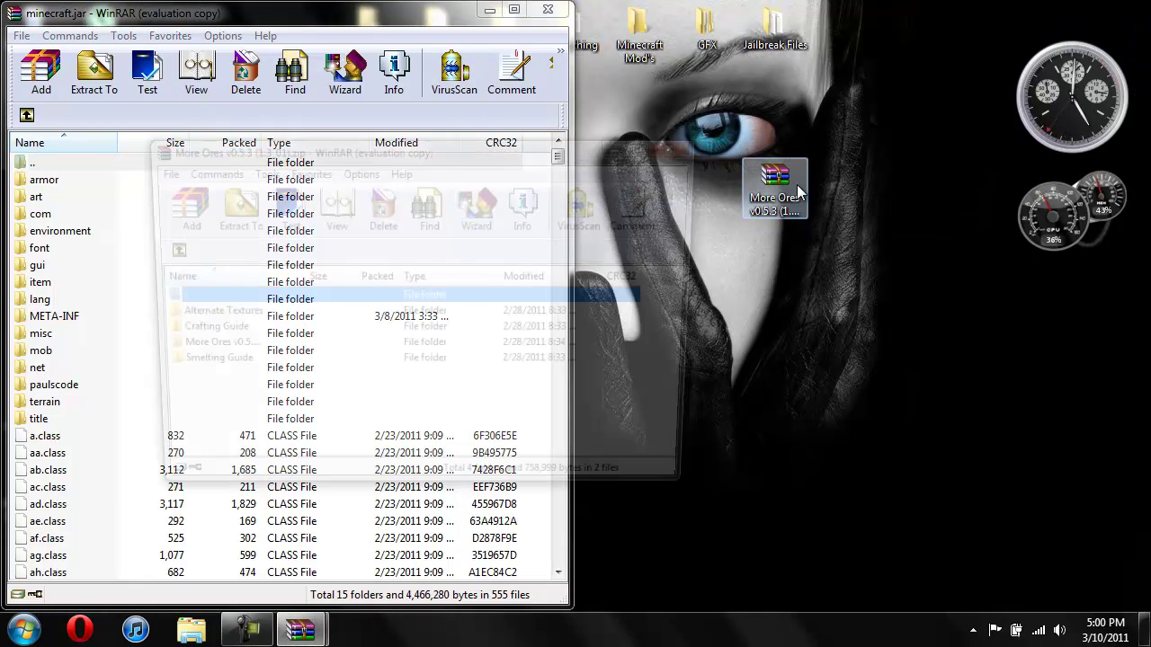
left_click_drag(615, 149, 1149, 218)
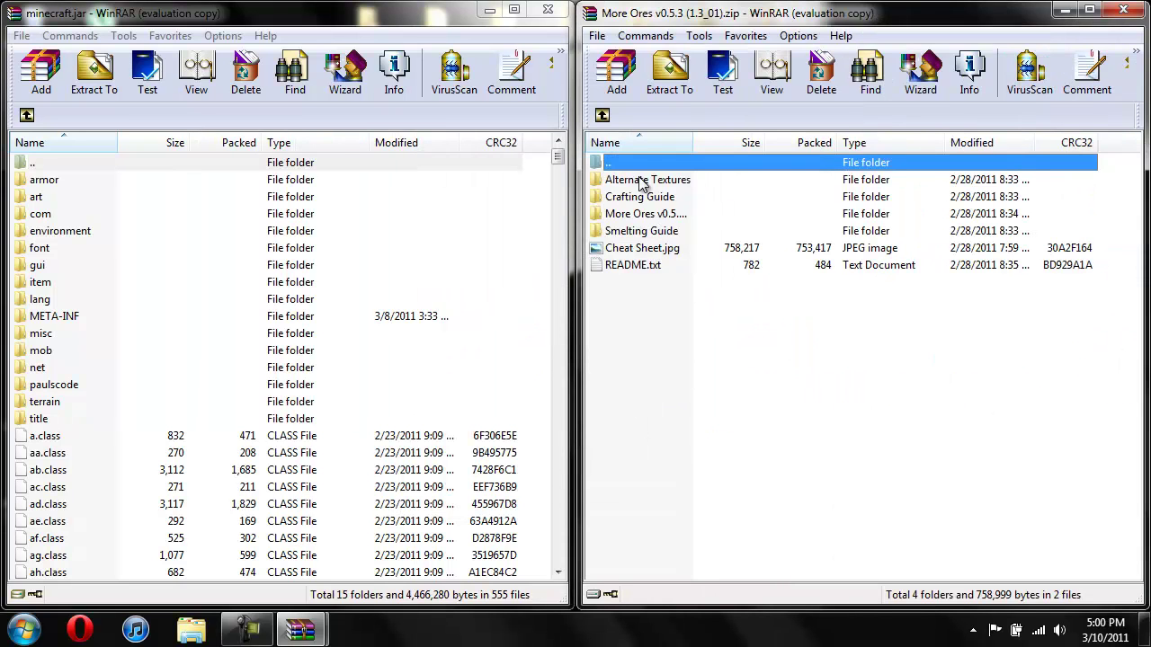
double_click(638, 251)
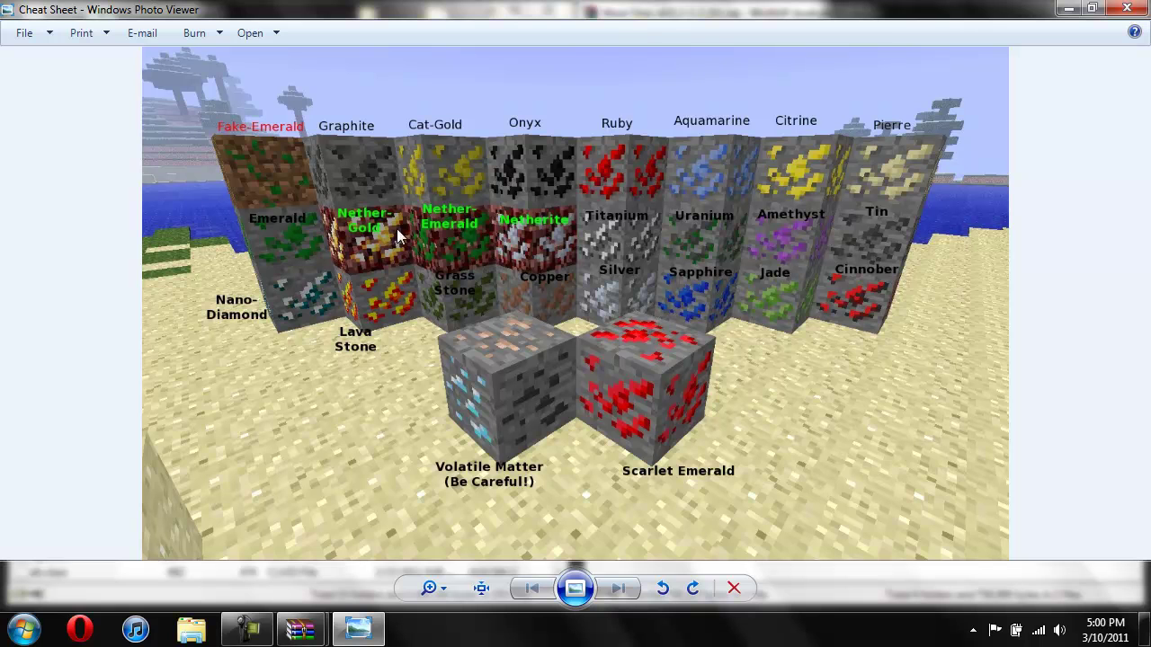
left_click(1126, 9)
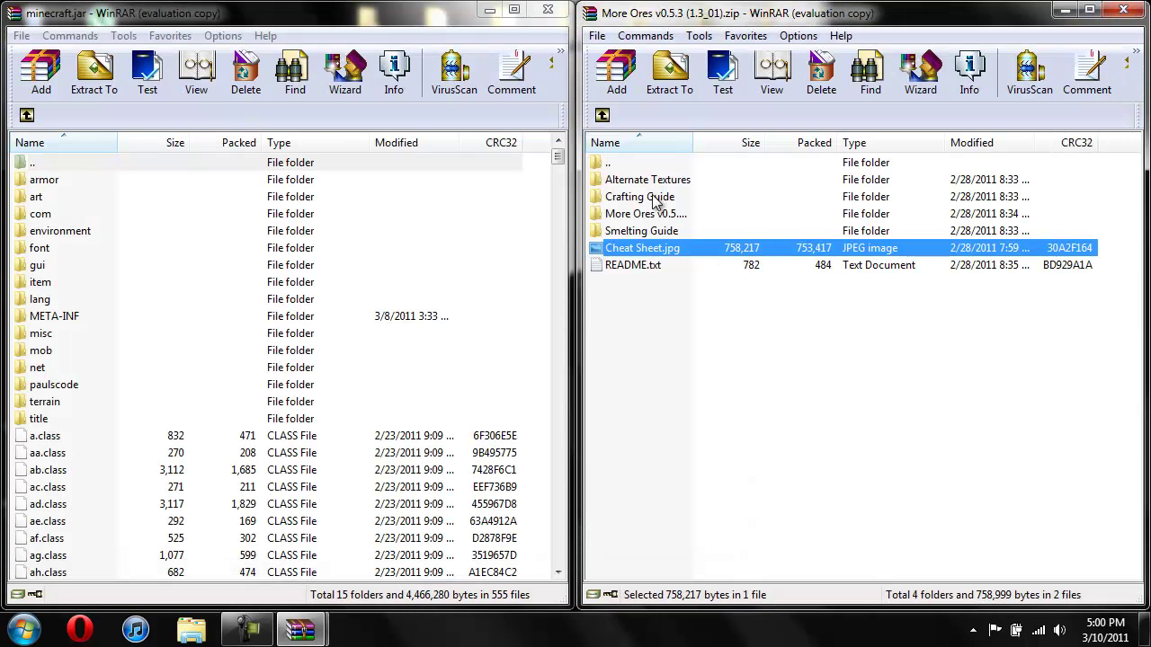
- View the Copper Sword with Ruby recipe image in the Crafting Guide's copper folder, and return to the Crafting Guide folder
double_click(655, 202)
double_click(659, 195)
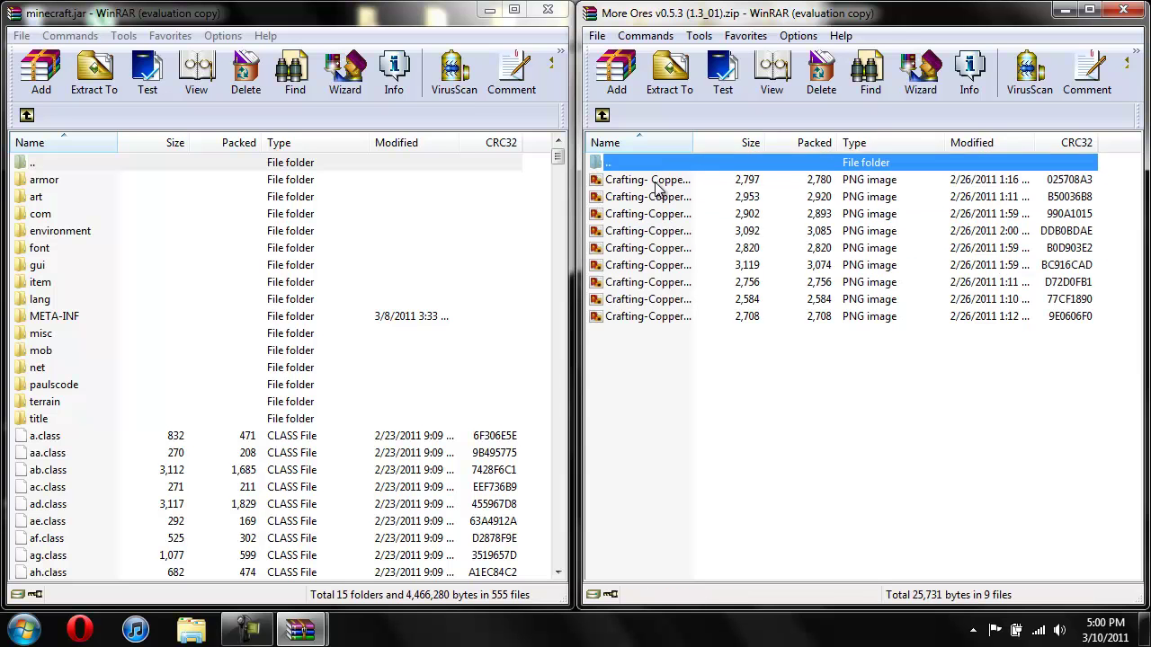
double_click(657, 183)
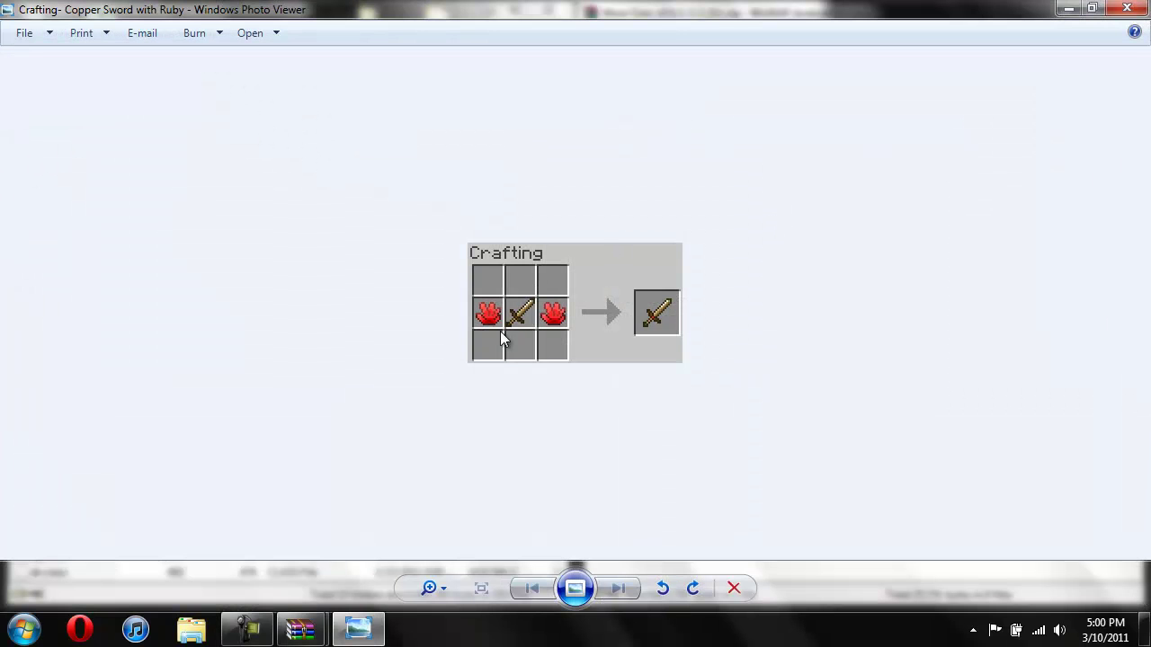
left_click(1126, 8)
left_click(603, 115)
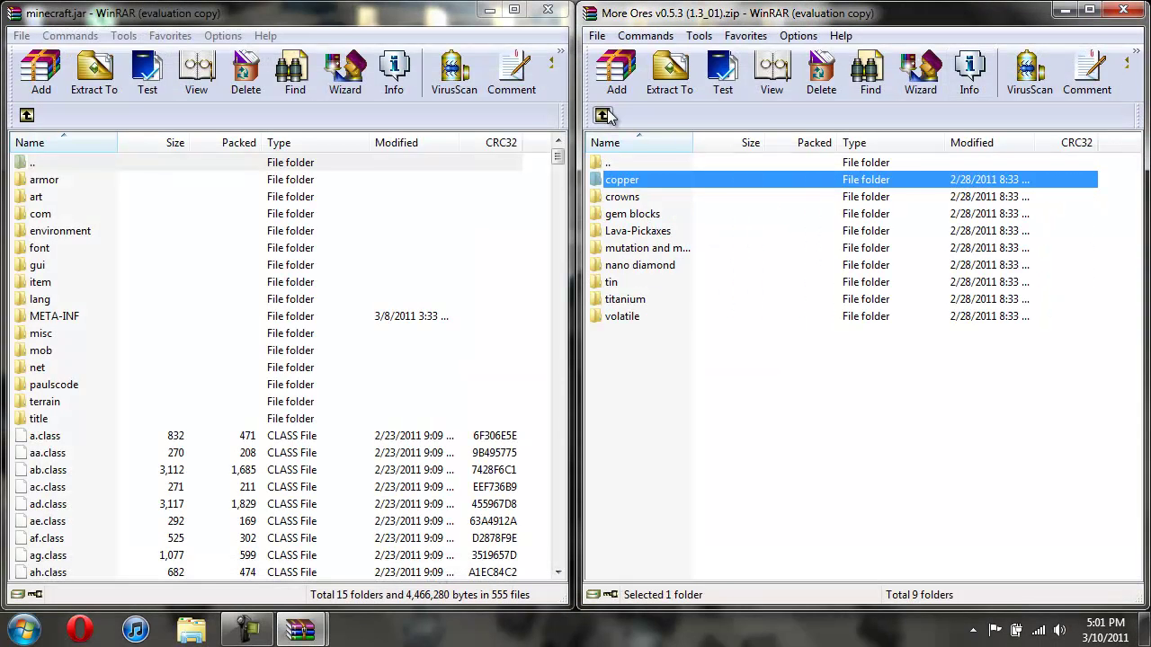
- View the lava-pick diamond recipe image in the Lava-Pickaxes folder, and return to the top level of the More Ores archive
left_click(663, 233)
double_click(663, 233)
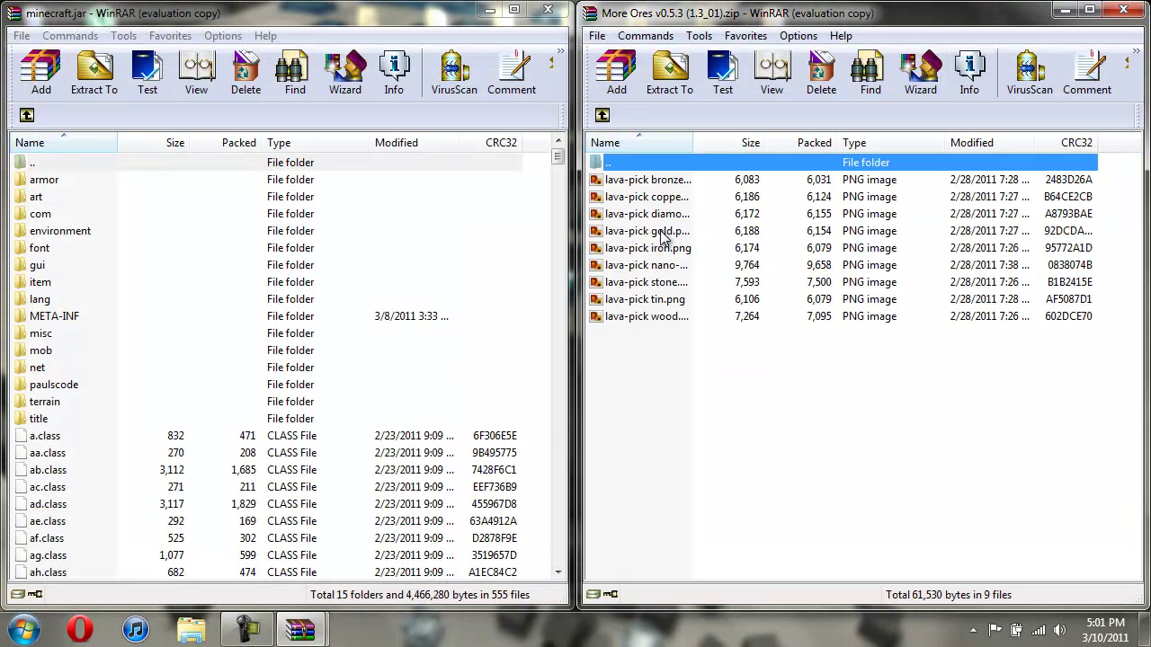
double_click(665, 217)
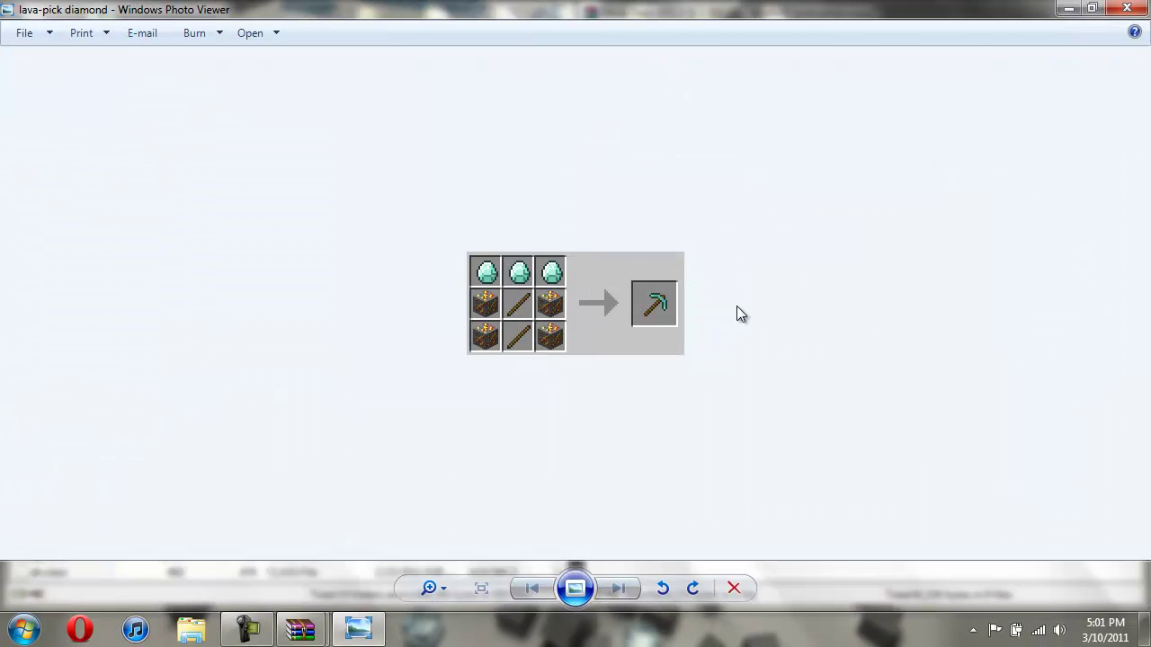
left_click(1126, 8)
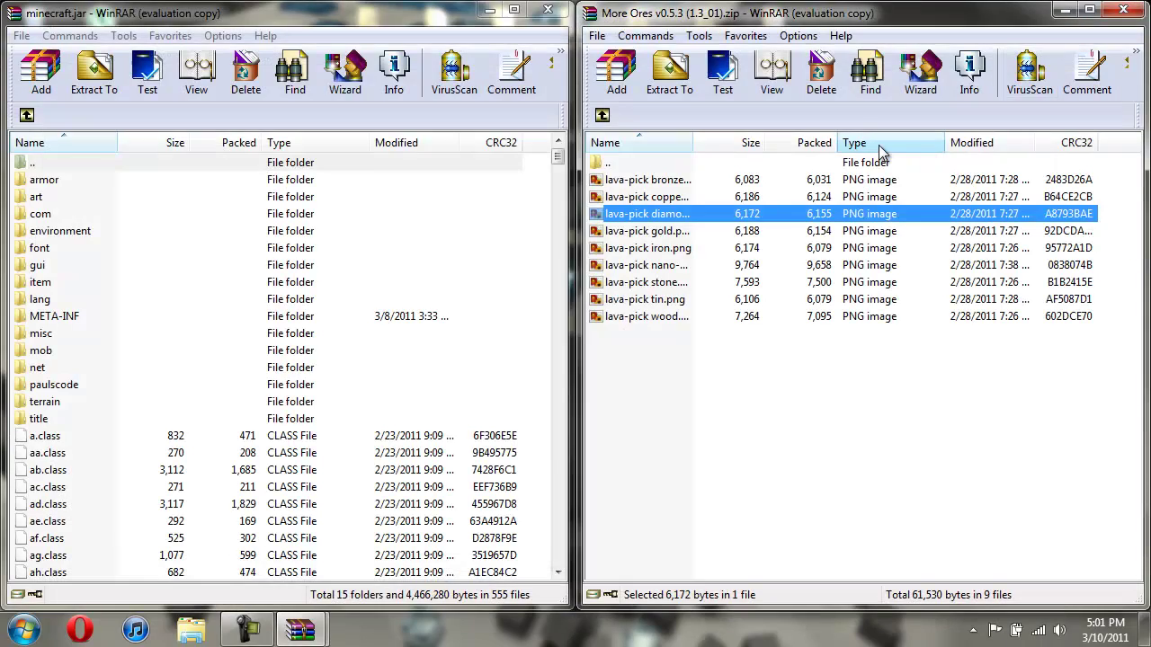
left_click(603, 115)
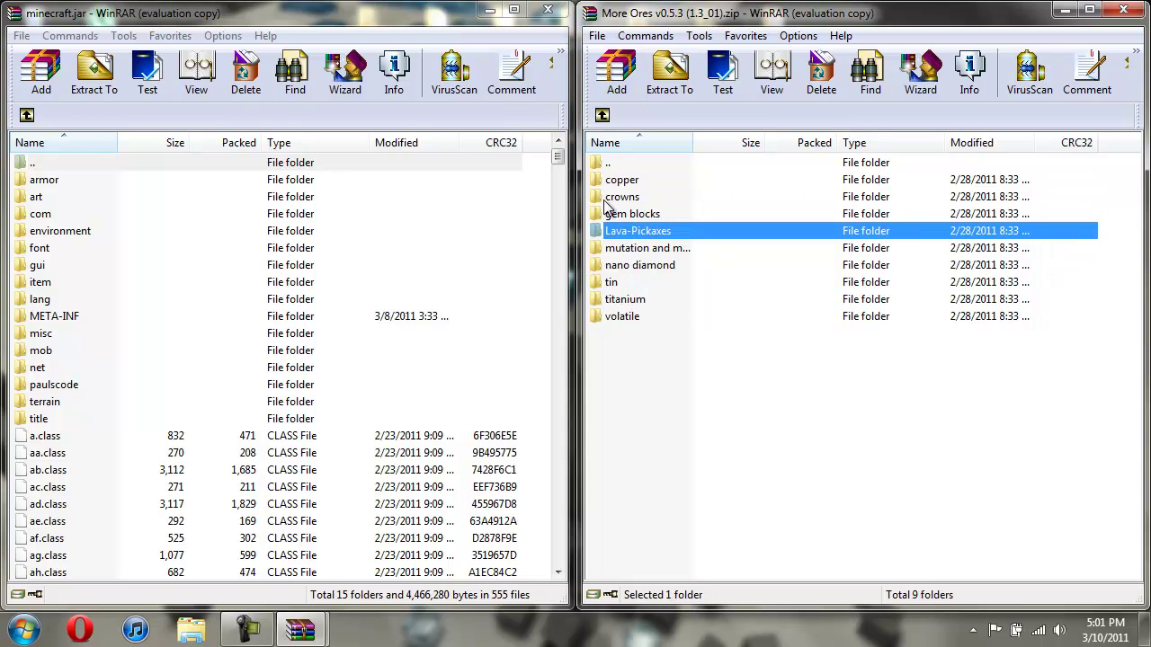
left_click(602, 115)
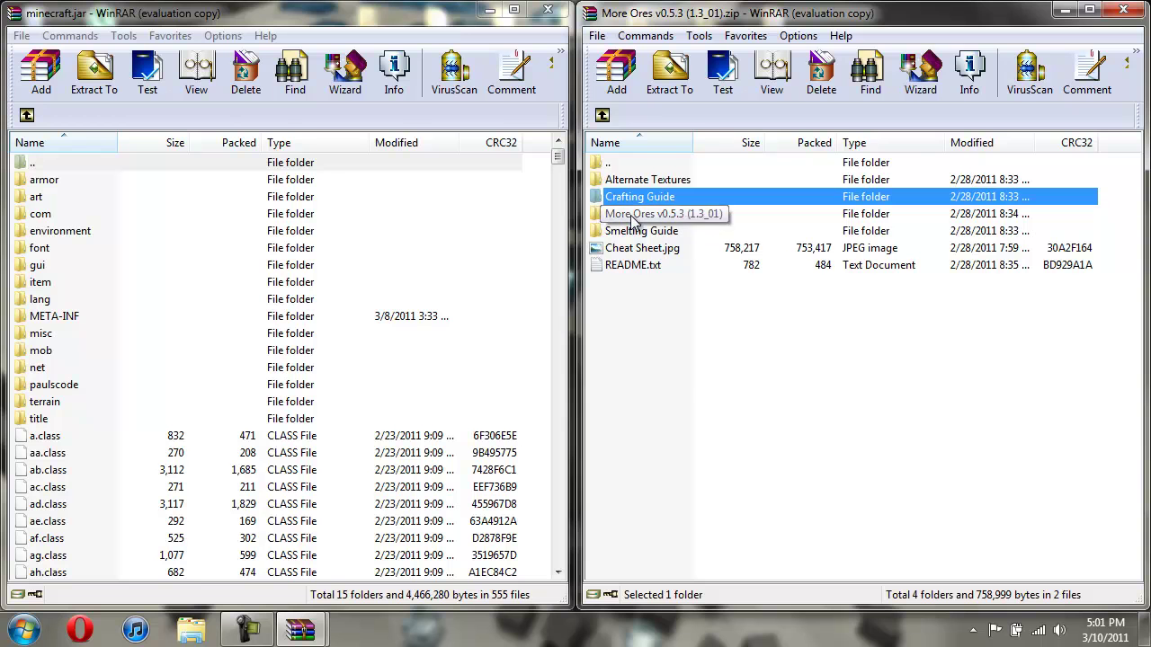
- Add all files and folders from the zip's More Ores v0.5.3 (1.3_01) folder to minecraft.jar, and move the zip into the Minecraft Mod's folder
double_click(633, 217)
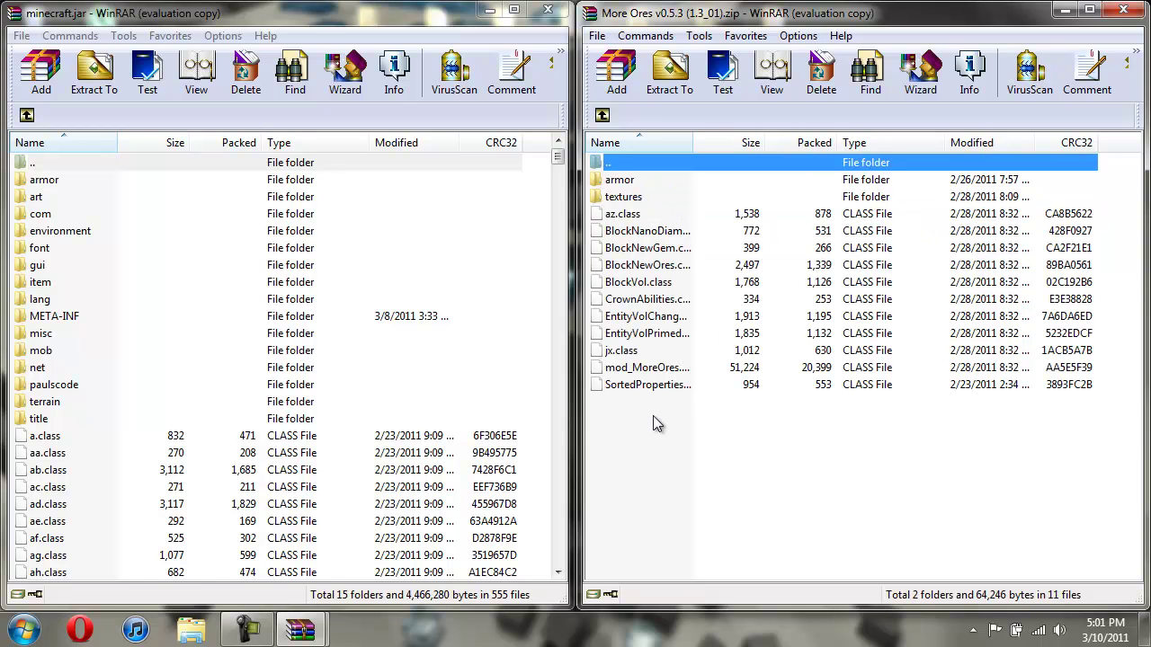
left_click_drag(668, 436, 682, 185)
left_click_drag(681, 189, 396, 298)
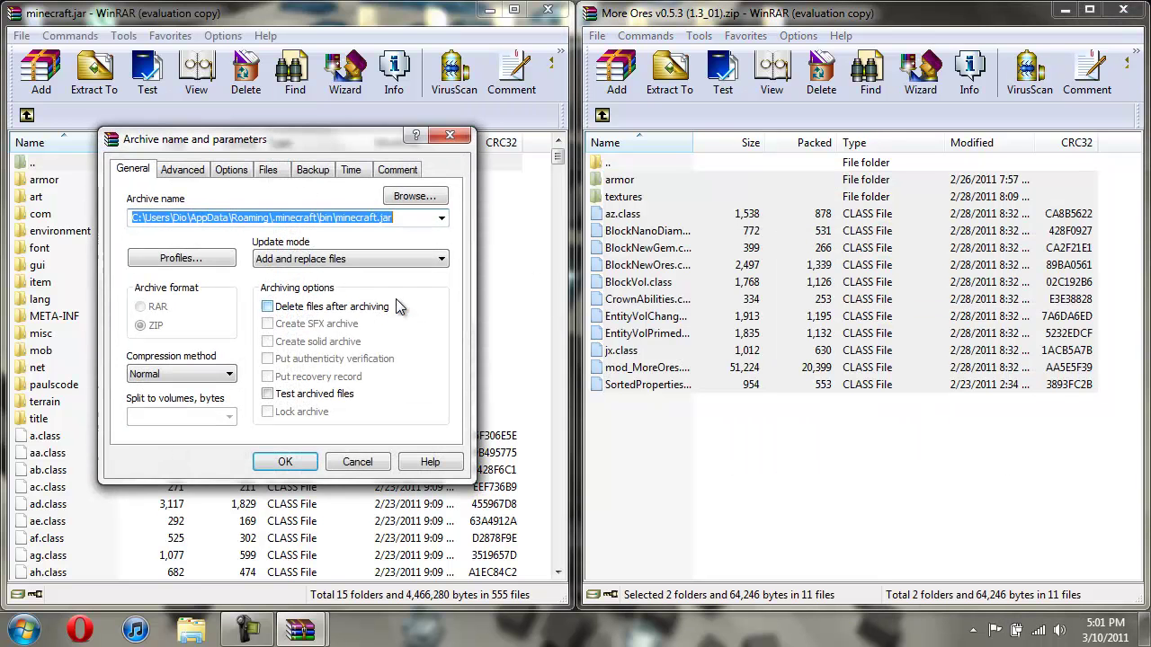
left_click(296, 462)
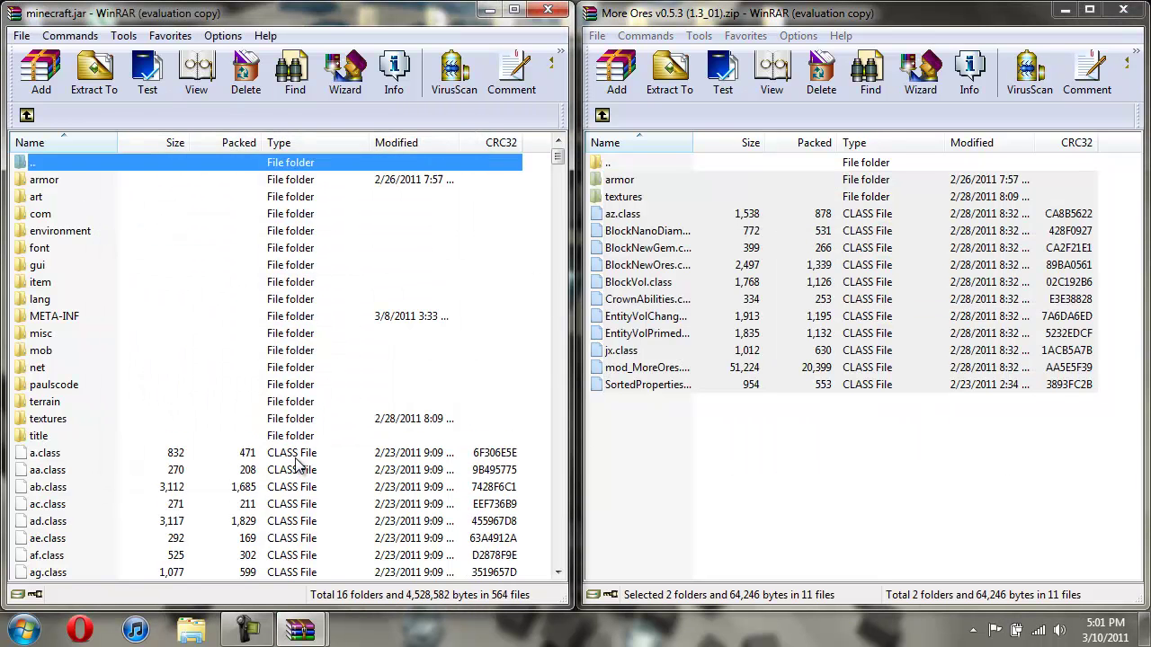
left_click(606, 117)
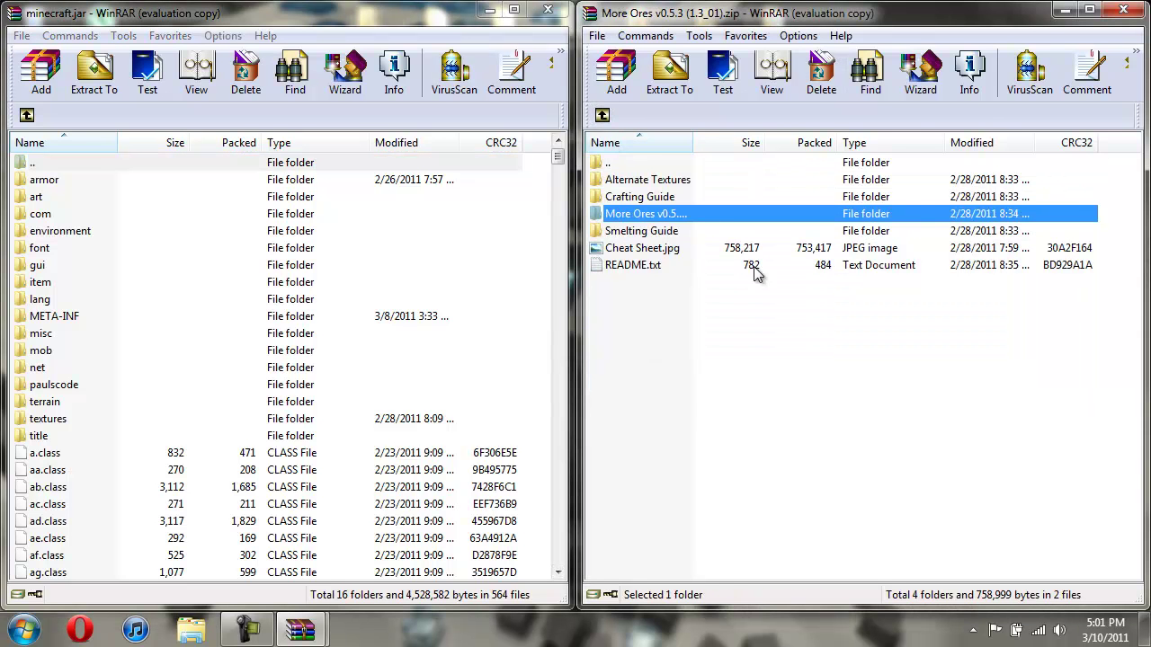
left_click(1119, 13)
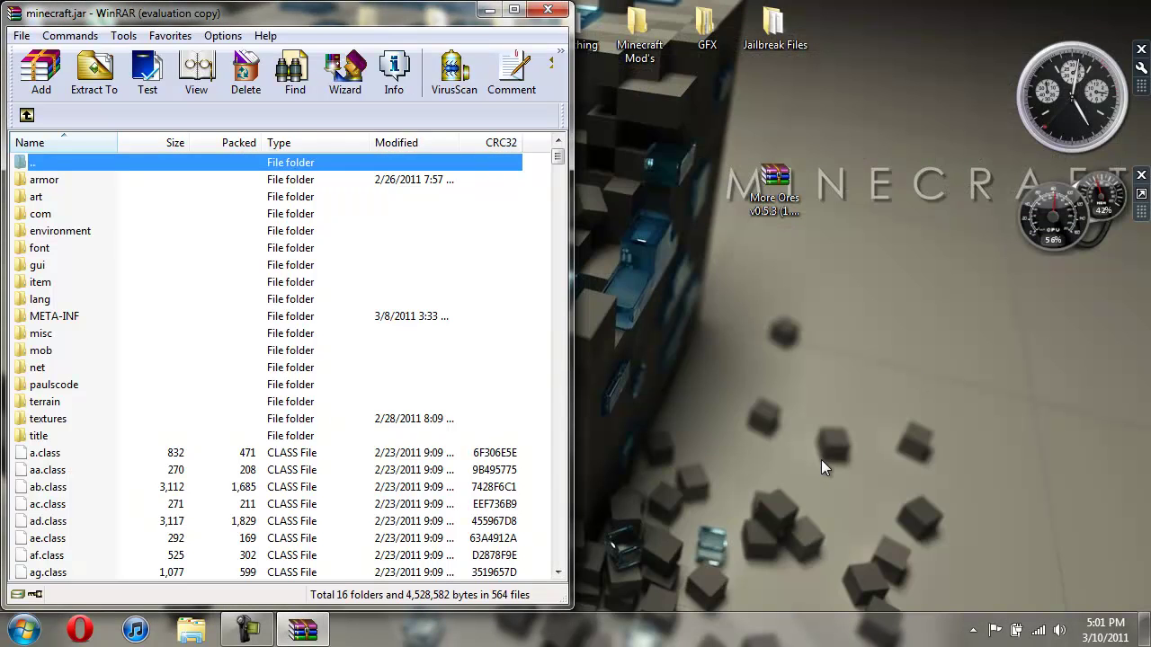
left_click_drag(788, 199, 641, 32)
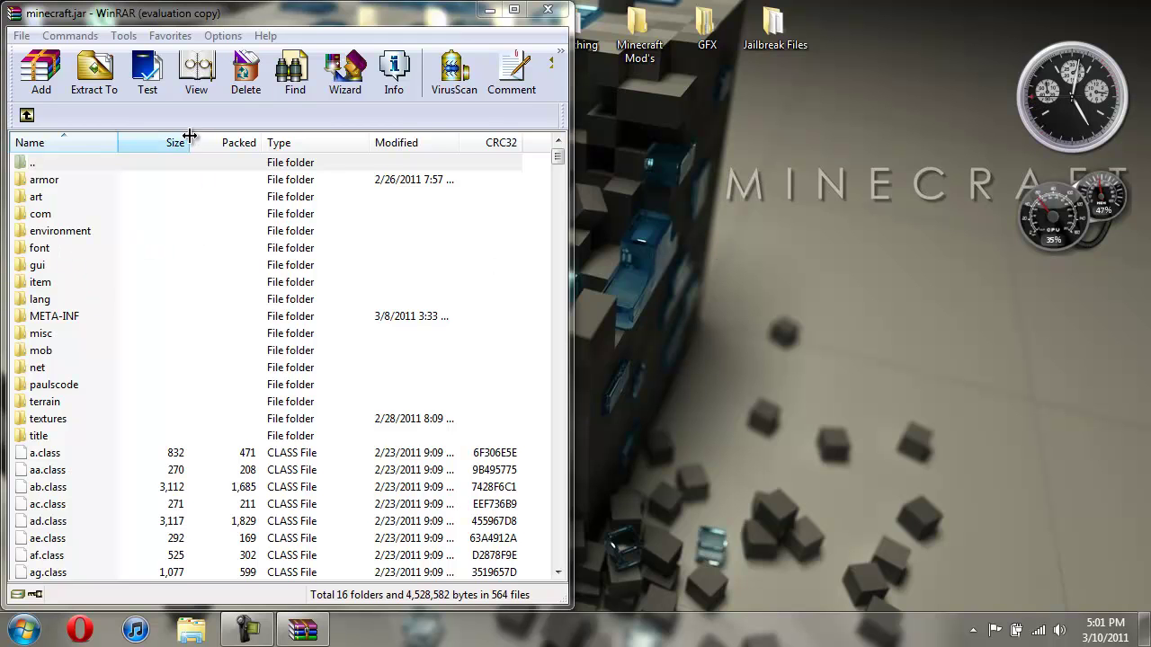
- Delete the META-INF folder from minecraft.jar and close the archive
left_click(62, 317)
right_click(62, 318)
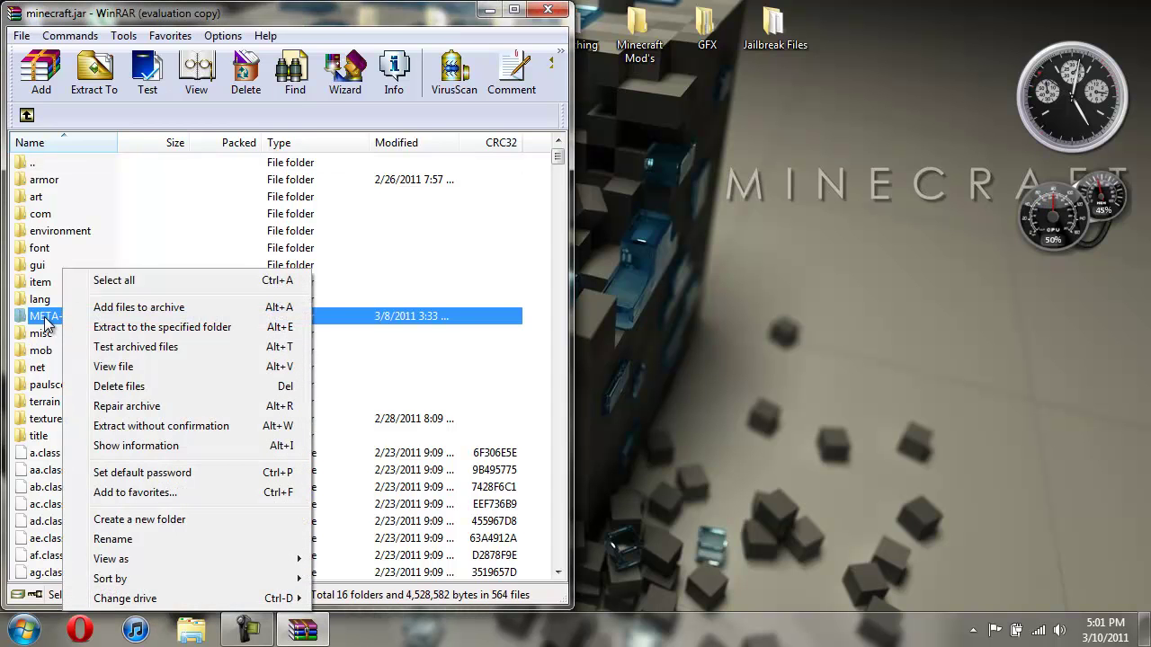
left_click(119, 387)
left_click(596, 375)
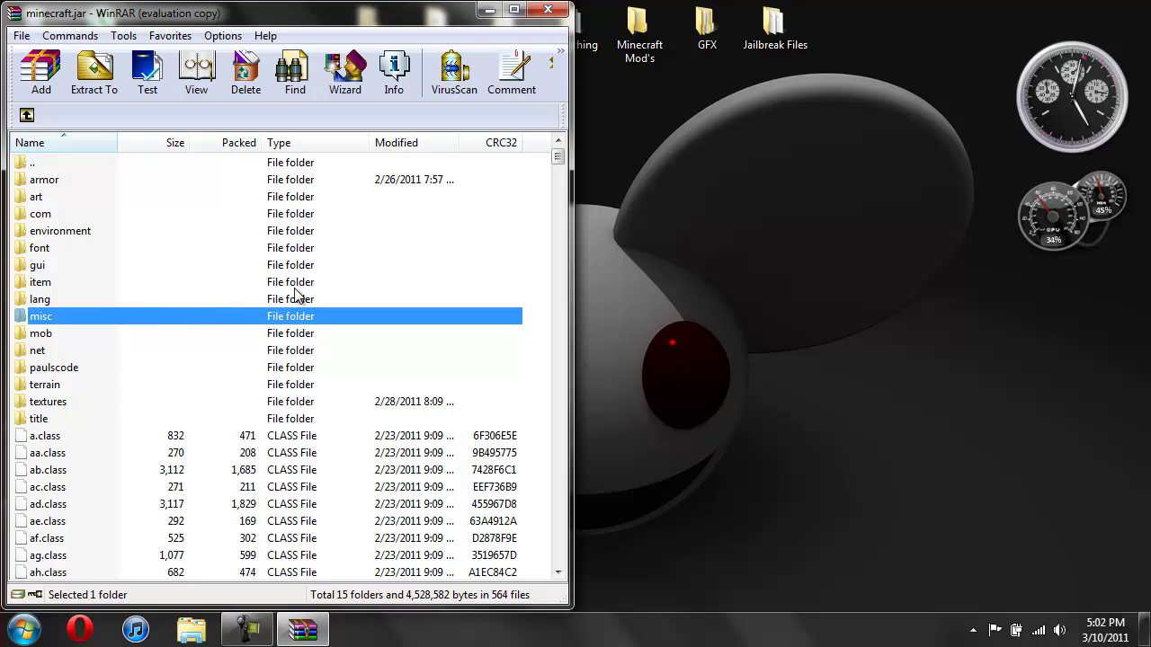
left_click(546, 11)
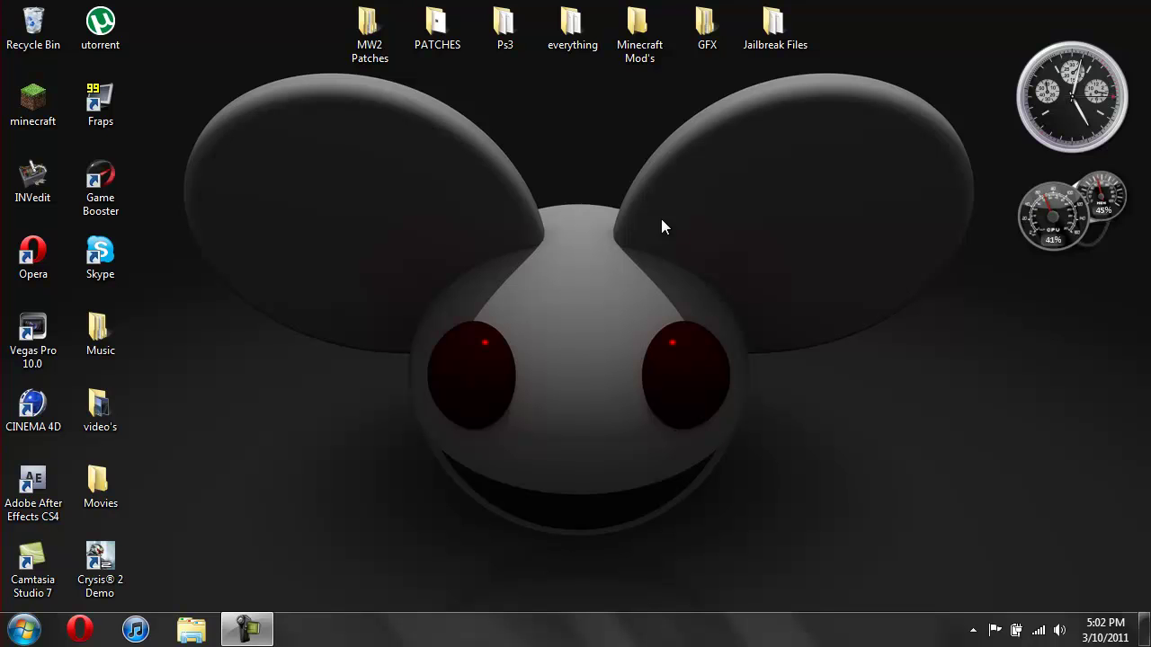
left_click(251, 633)
left_click(270, 567)
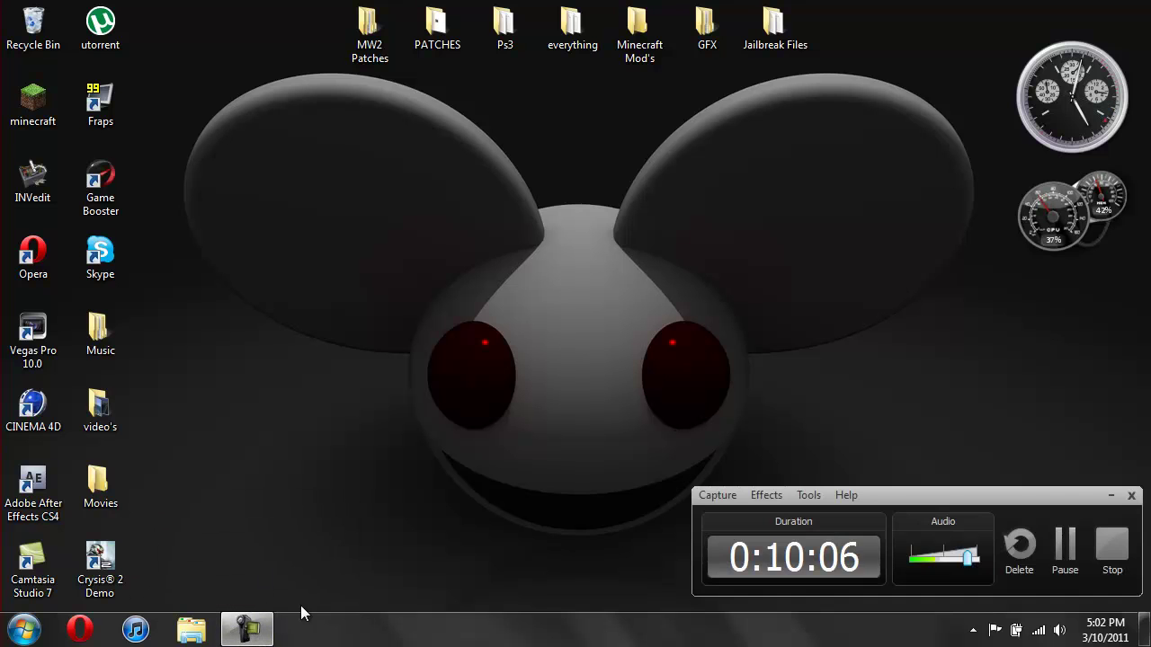